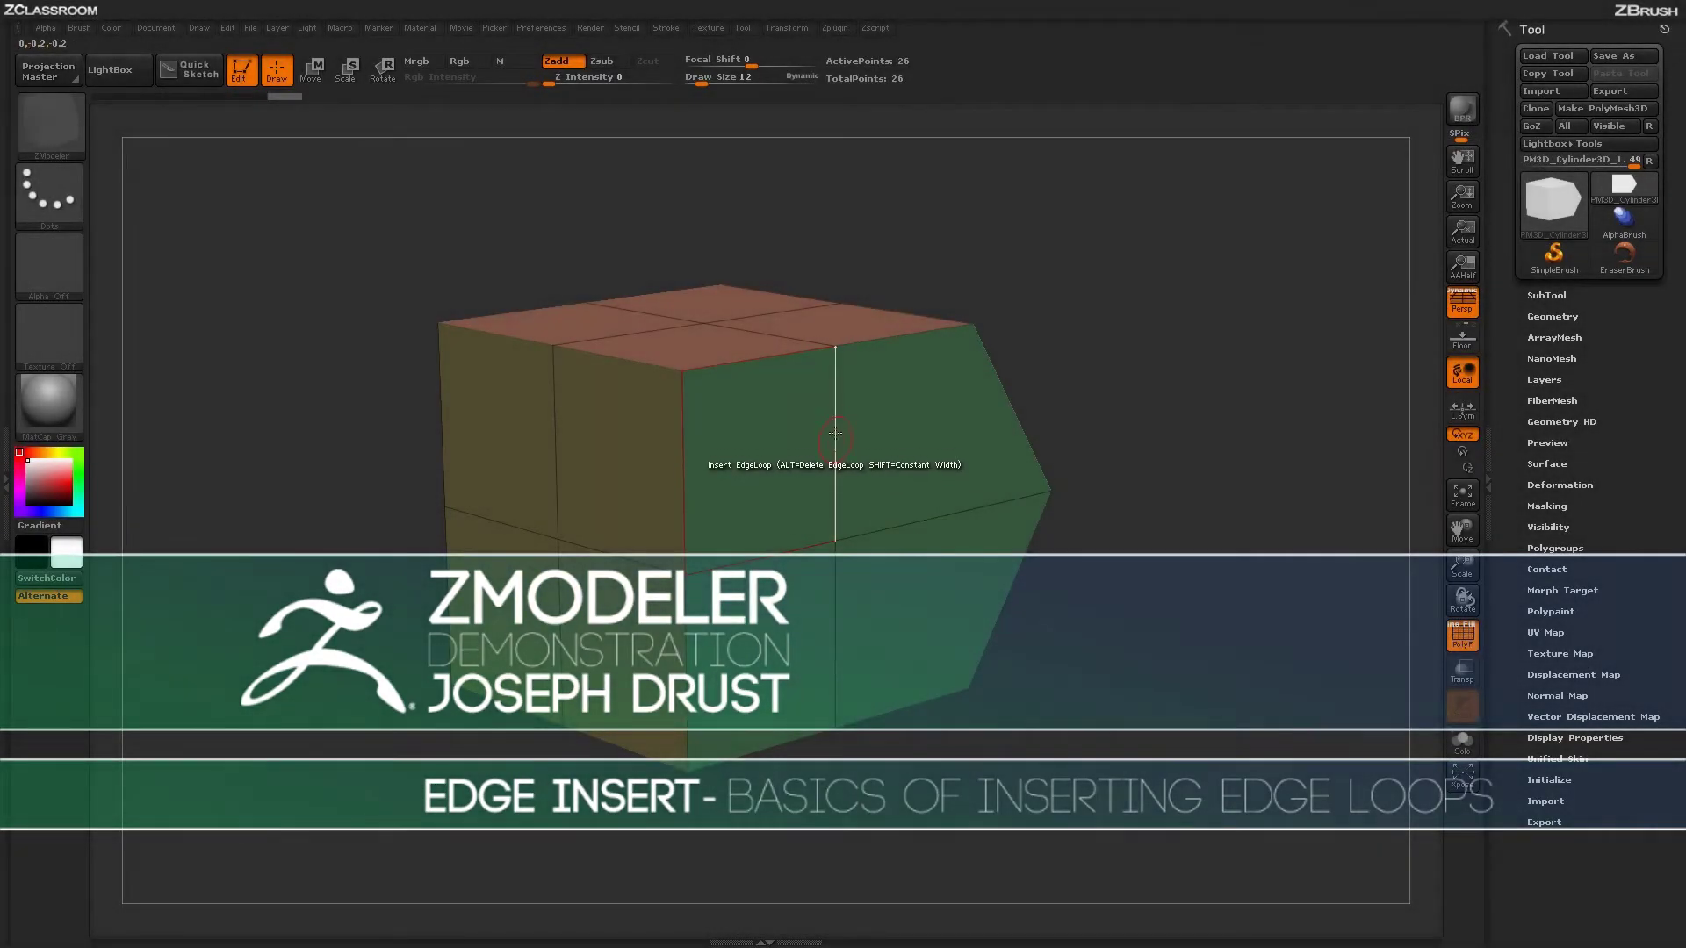
Insert a horizontal edge loop across the box, then delete it again
{"action": "key", "text": "space"}
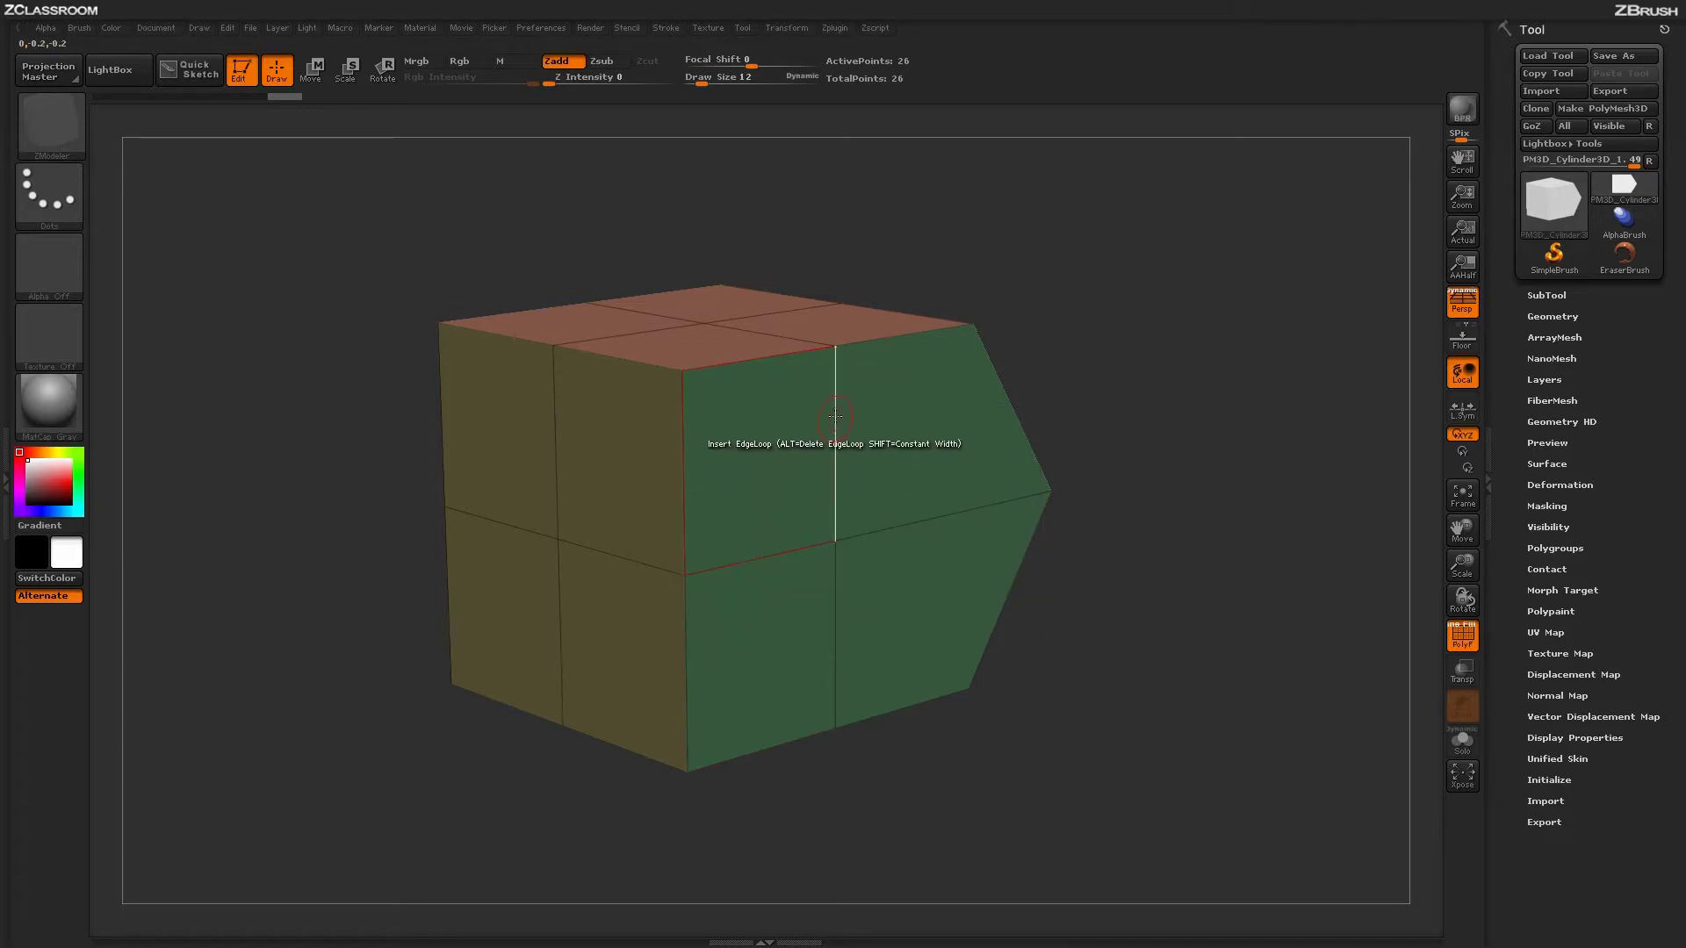
{"action": "left_click", "coordinate": [836, 431]}
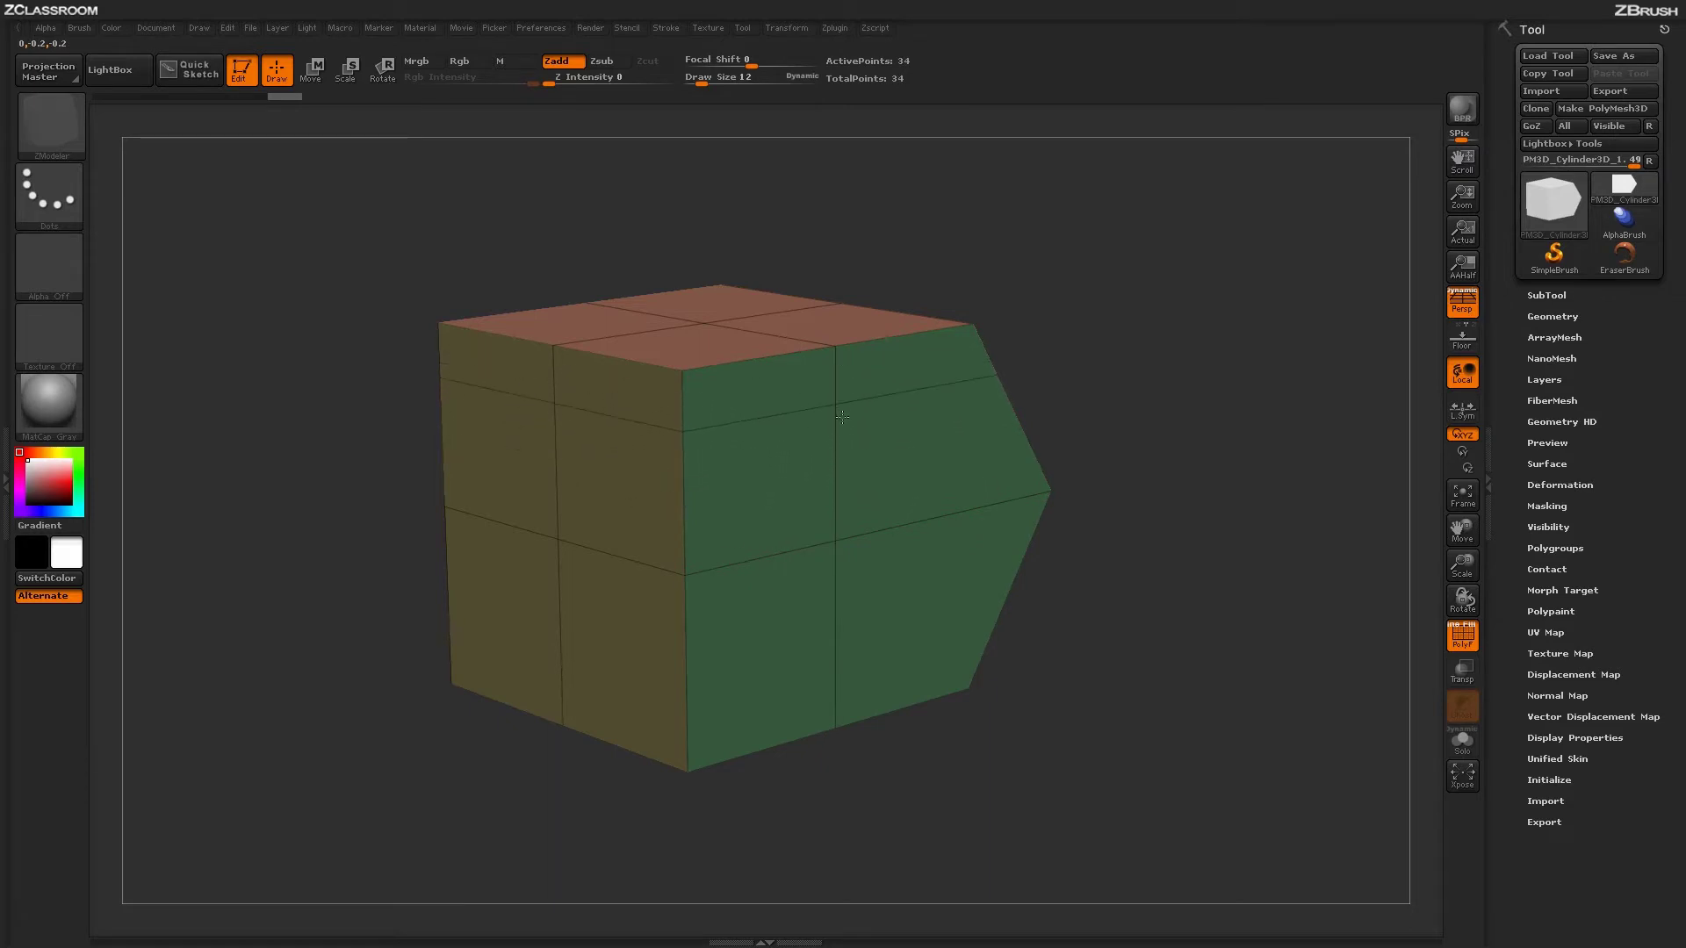
{"action": "left_click", "coordinate": [798, 490], "text": "alt"}
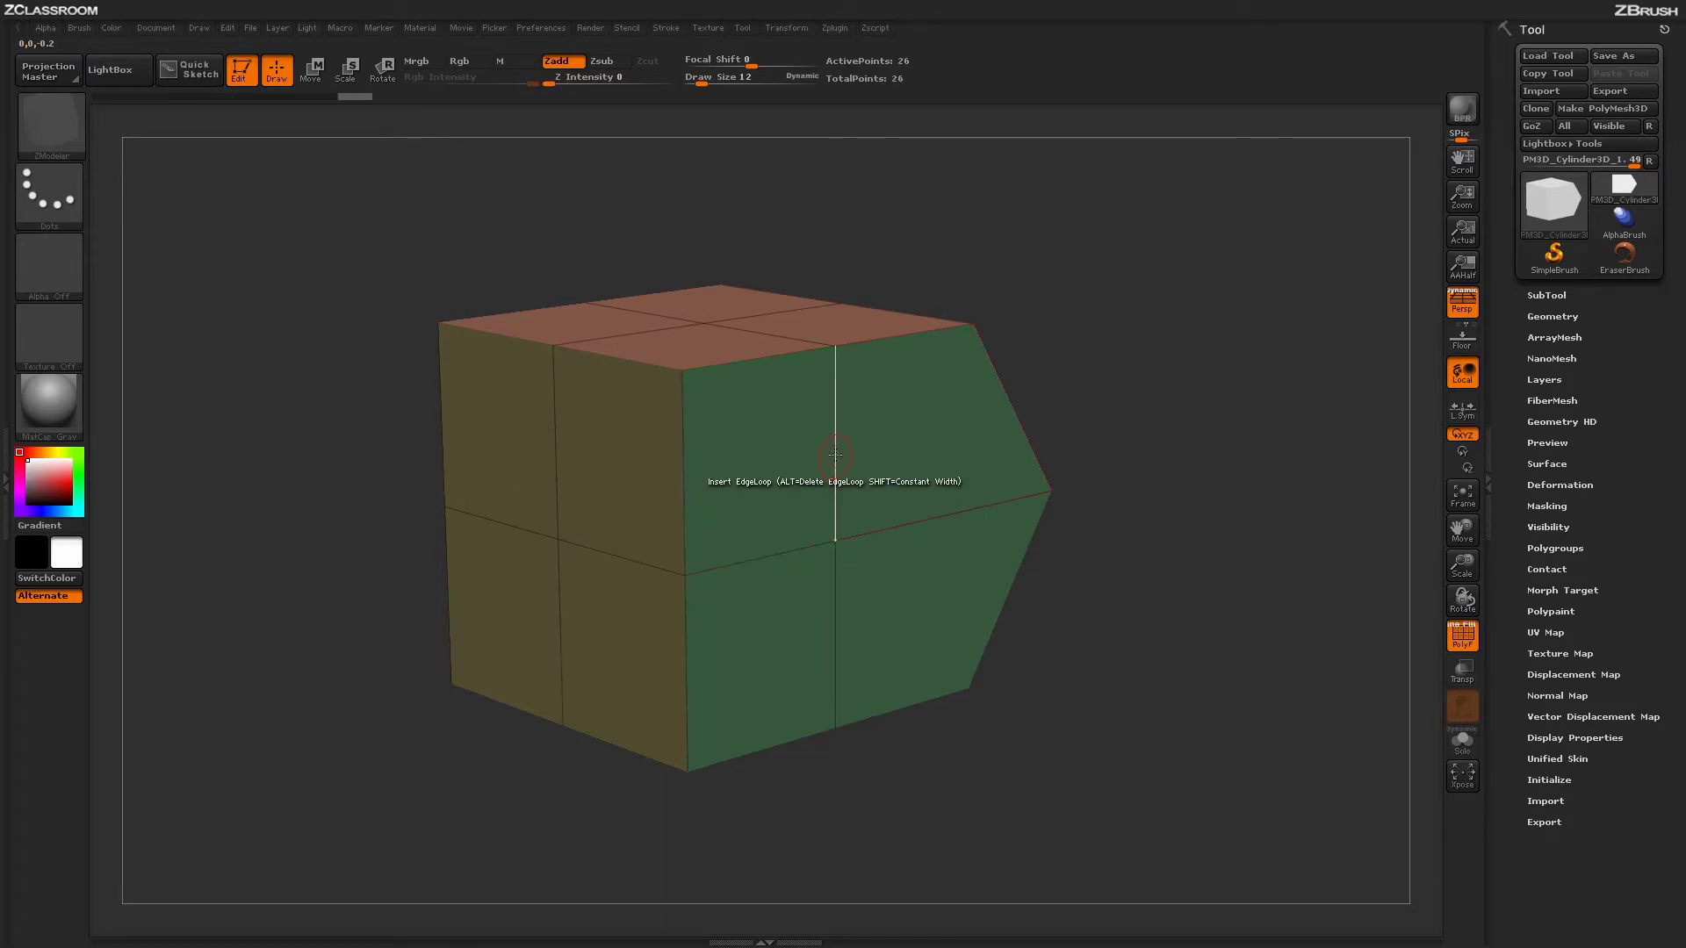
Insert a vertical edge loop on the green face and slide it beside the existing loop
{"action": "left_click_drag", "start_coordinate": [1058, 329], "coordinate": [834, 403]}
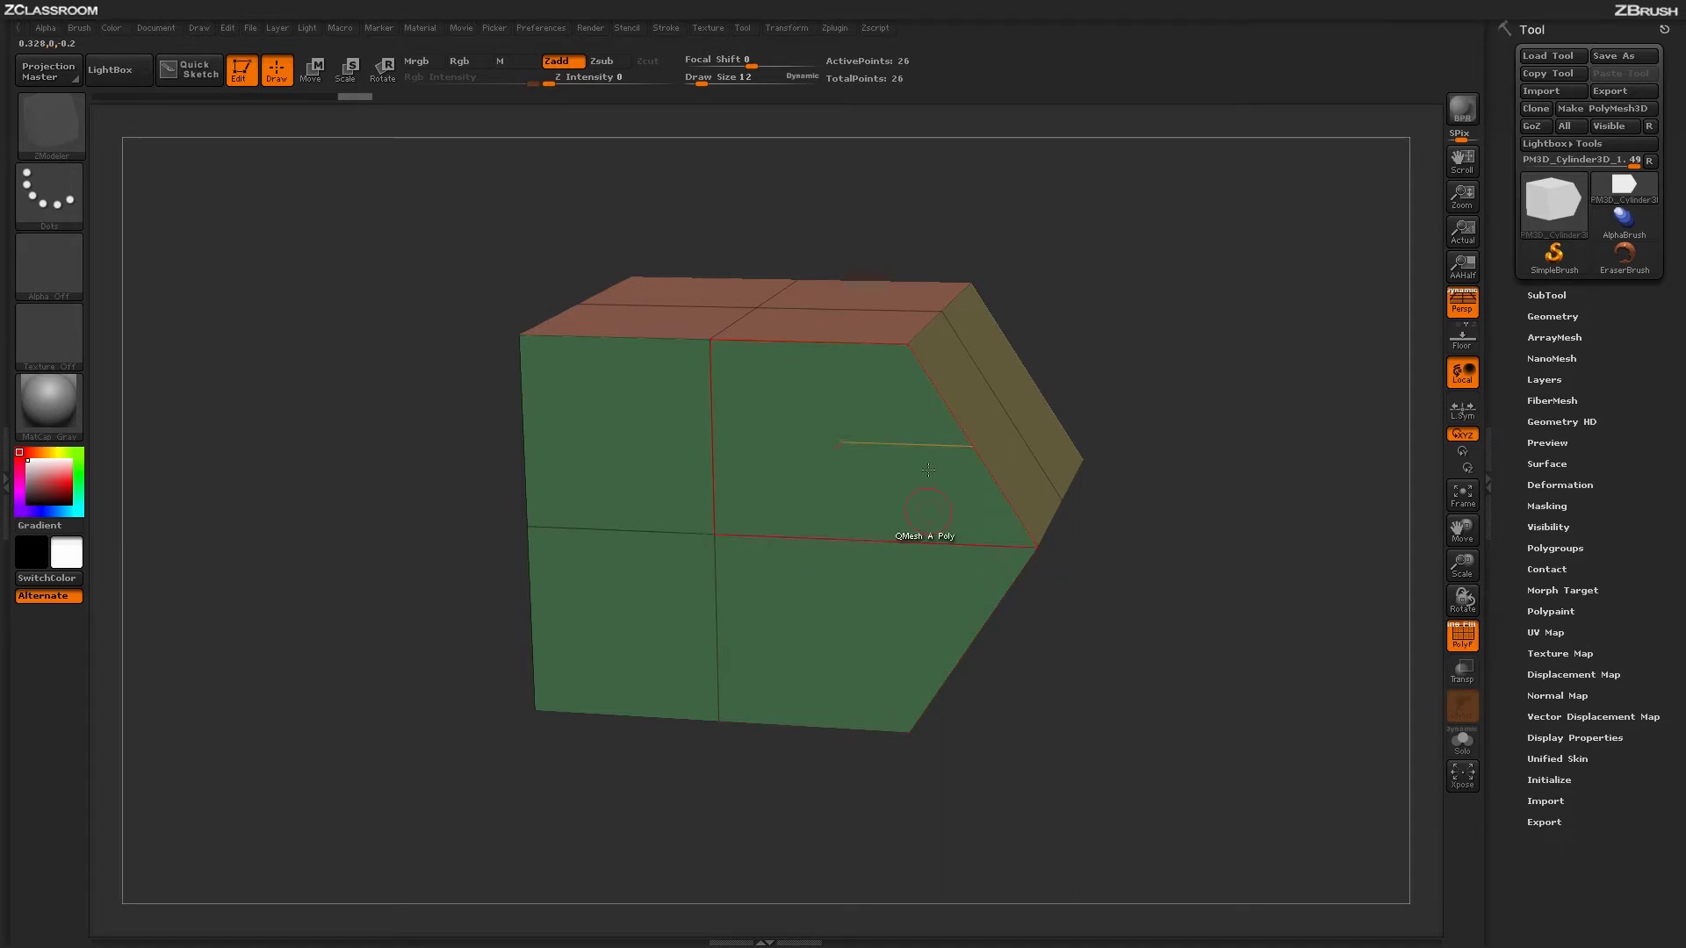
{"action": "left_click", "coordinate": [847, 542]}
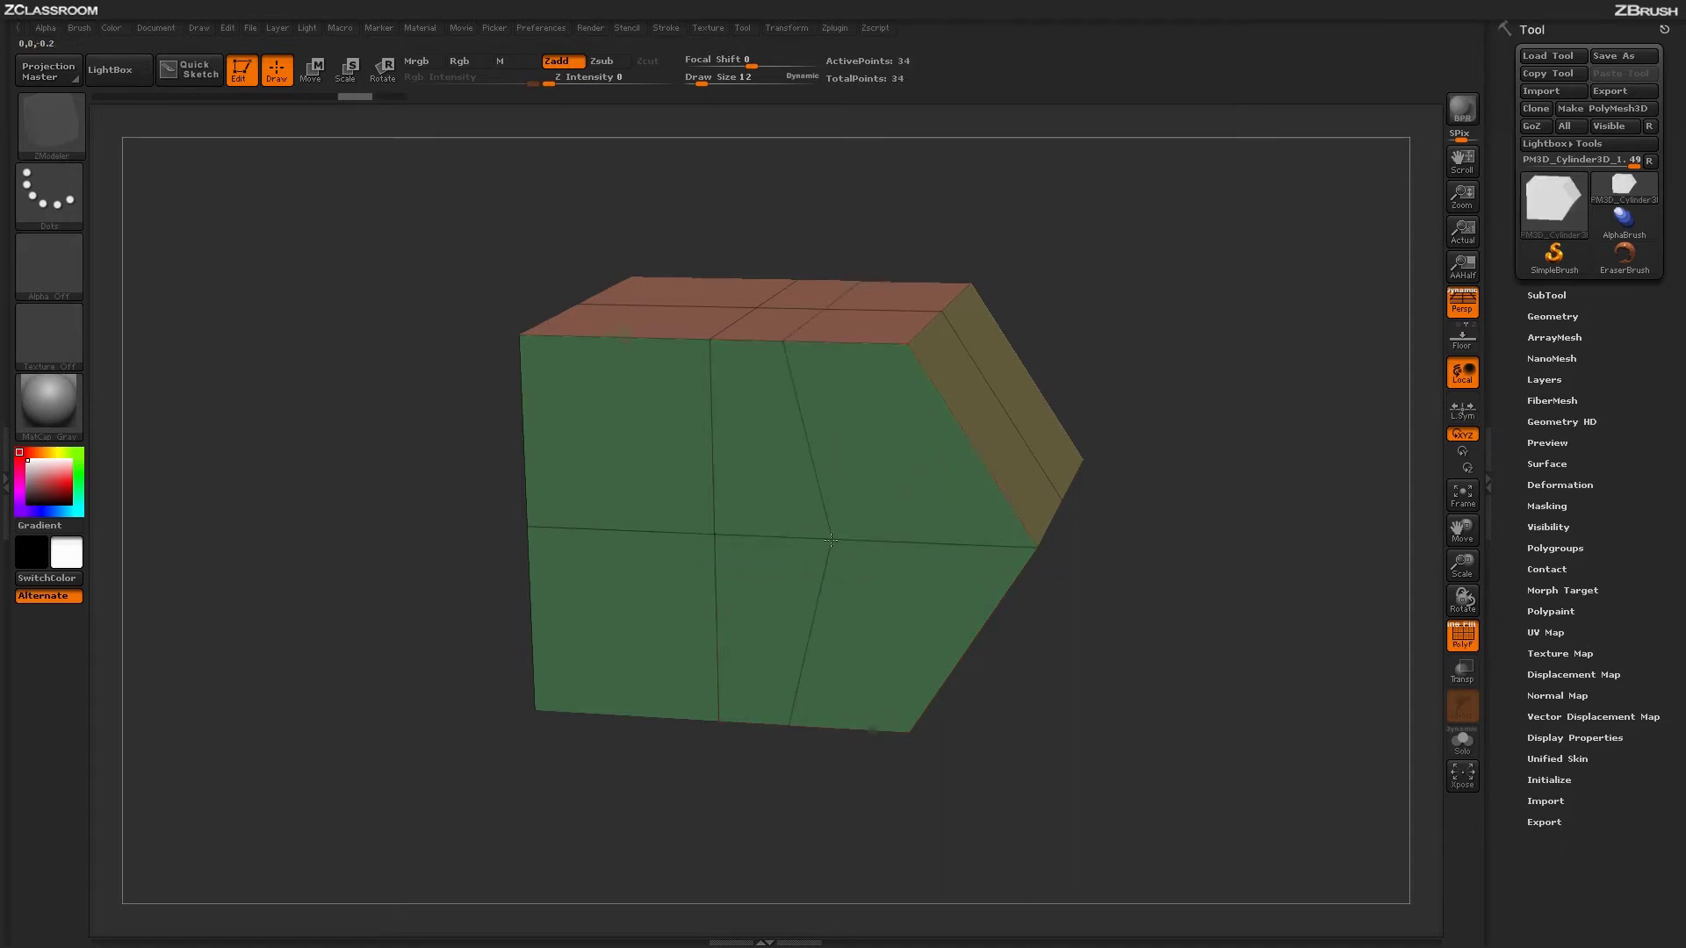
{"action": "mouse_move", "coordinate": [779, 536]}
{"action": "left_mouse_down"}
{"action": "mouse_move", "coordinate": [724, 540]}
{"action": "mouse_move", "coordinate": [758, 533]}
{"action": "left_mouse_up"}
{"action": "left_click_drag", "start_coordinate": [732, 536], "coordinate": [766, 533]}
{"action": "left_click_drag", "start_coordinate": [792, 541], "coordinate": [734, 529]}
{"action": "left_click_drag", "start_coordinate": [835, 538], "coordinate": [1268, 730]}
Set the Insert edge action's Target to Multiple EdgeLoops
{"action": "key", "text": "space"}
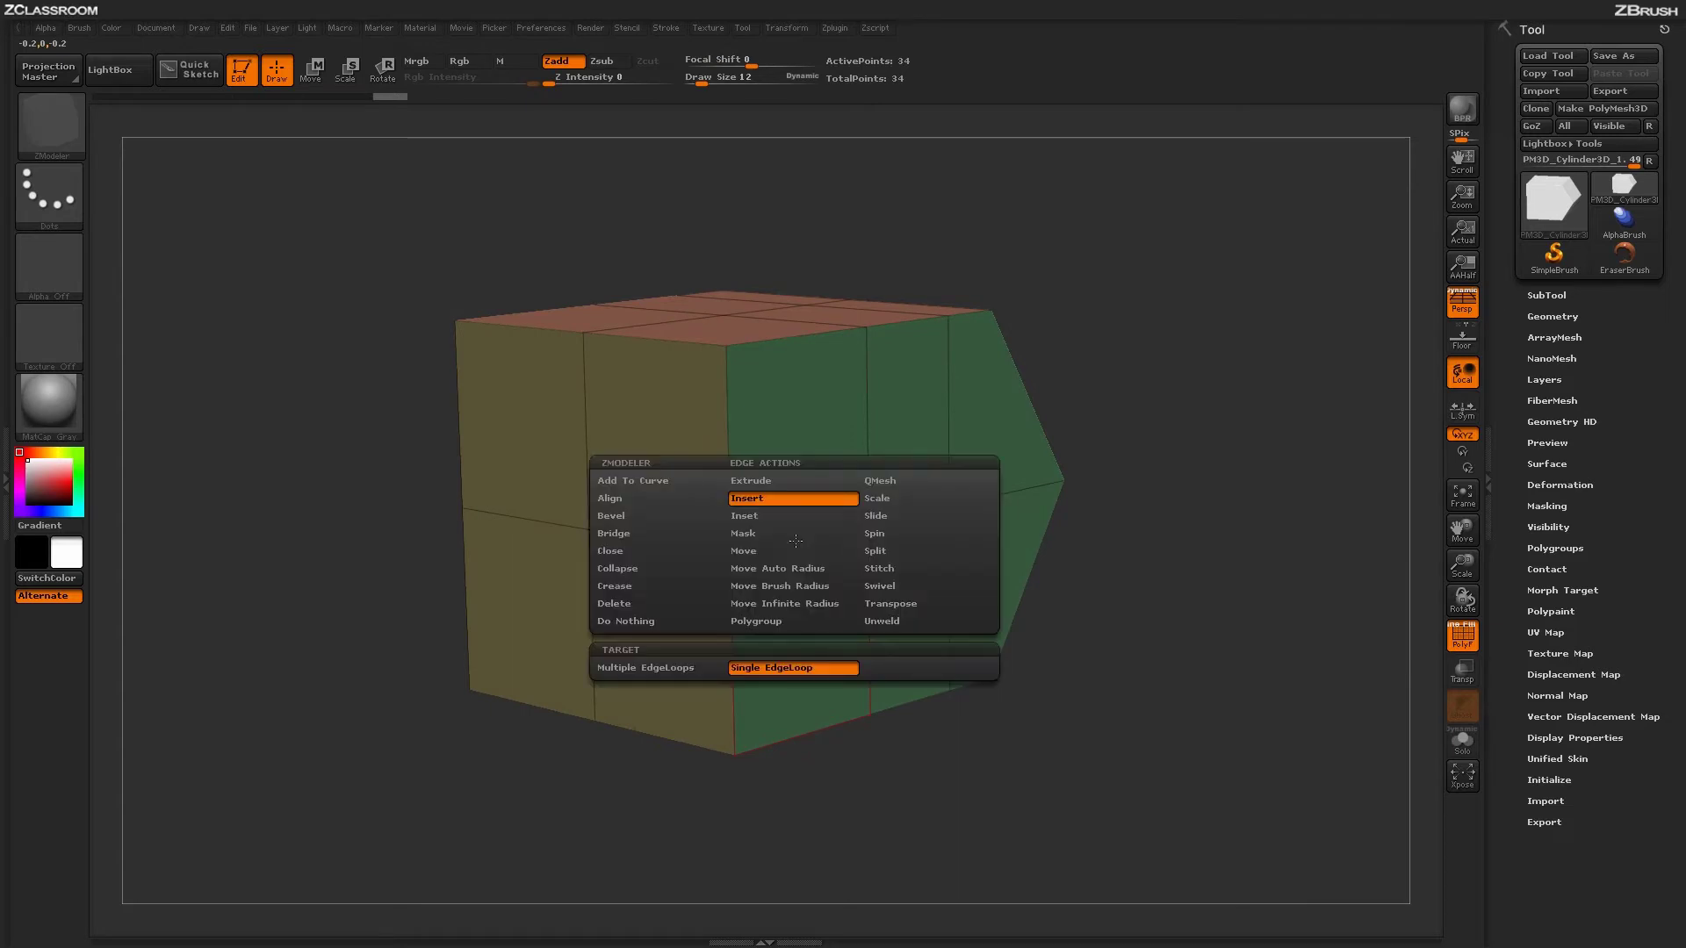
{"action": "left_click", "coordinate": [640, 668]}
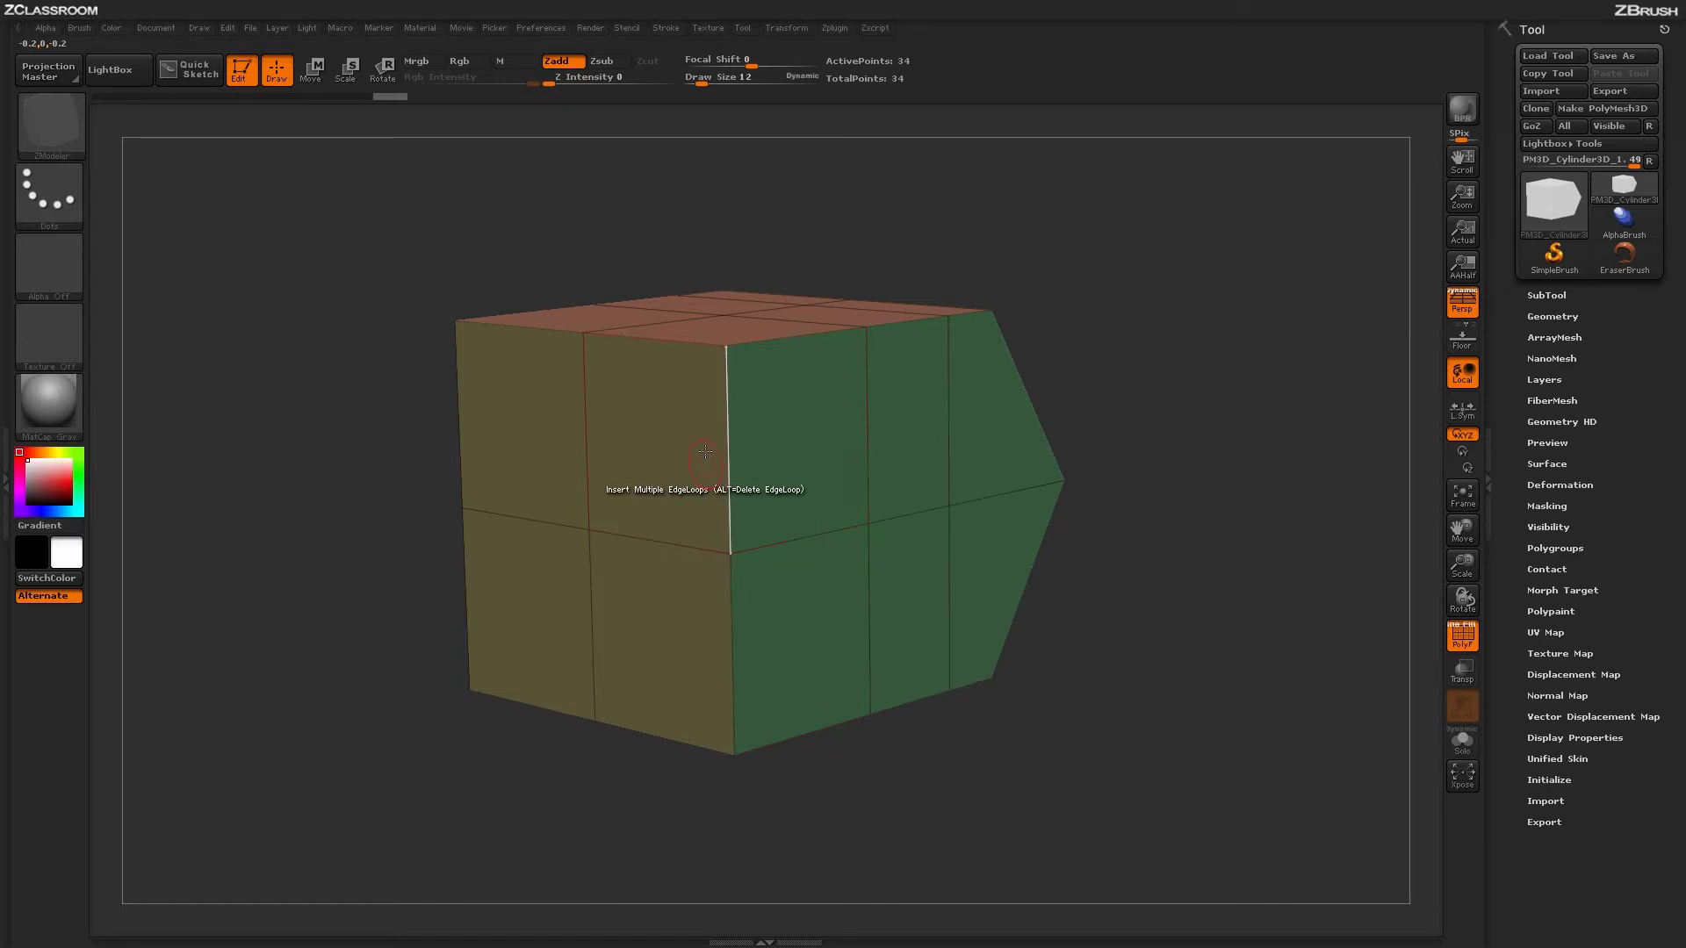
Insert a vertical loop, then drag to add two more loops on the teal strip
{"action": "left_click", "coordinate": [801, 539]}
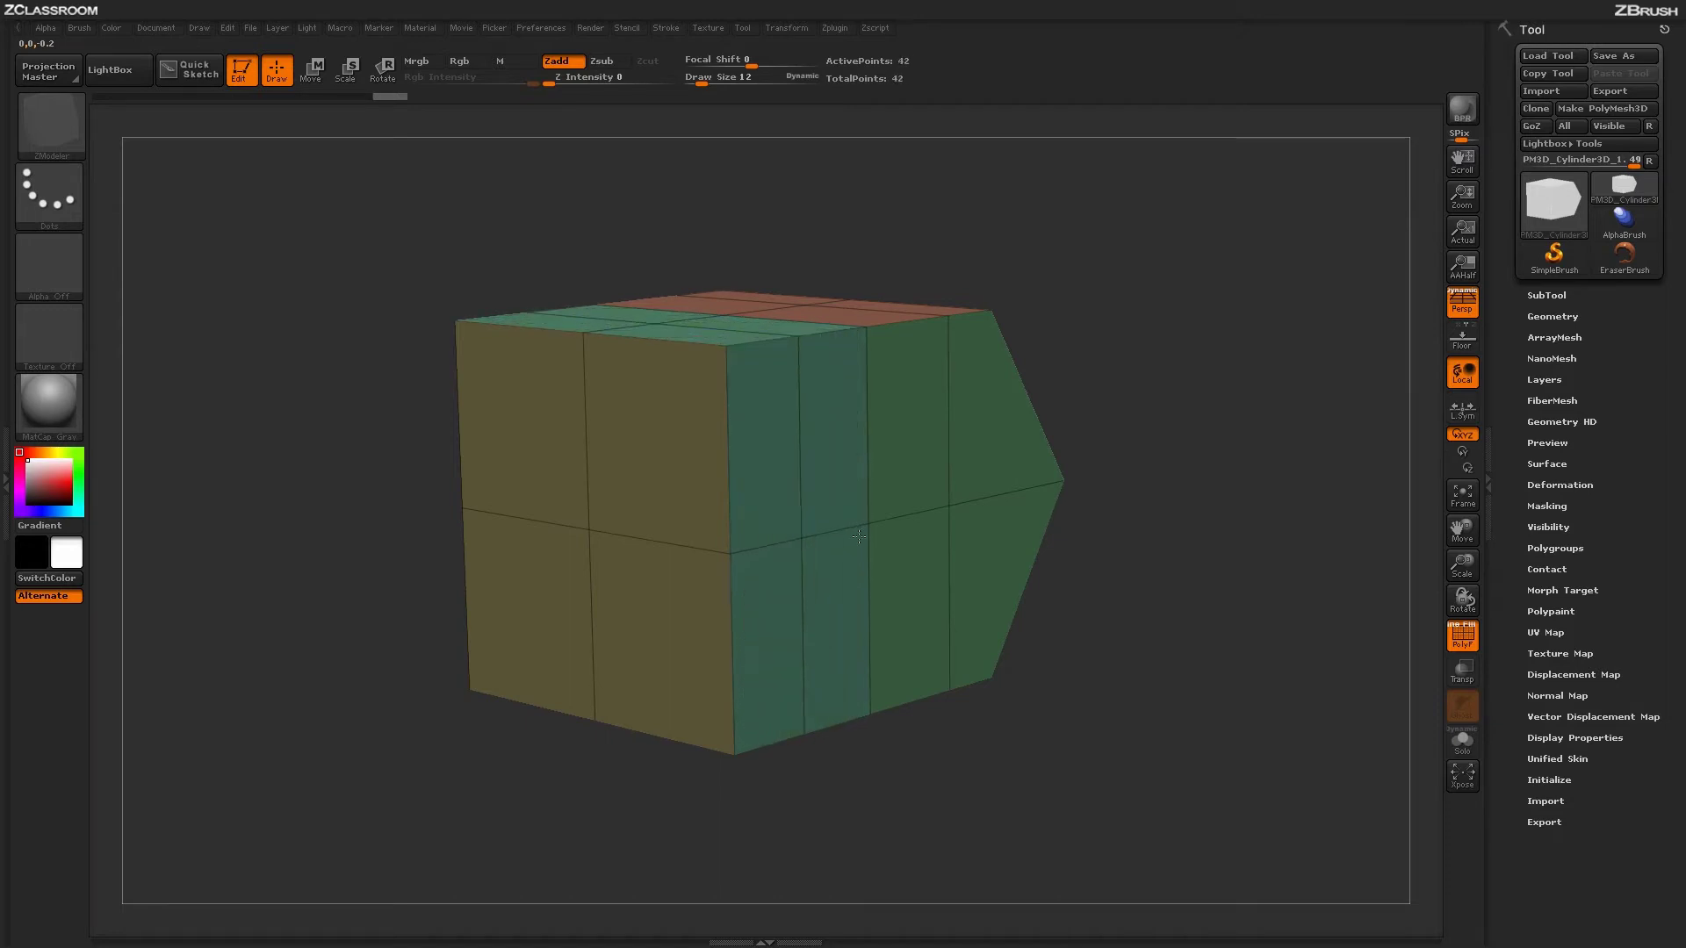
{"action": "left_click_drag", "start_coordinate": [858, 553], "coordinate": [808, 530]}
{"action": "key", "text": "space"}
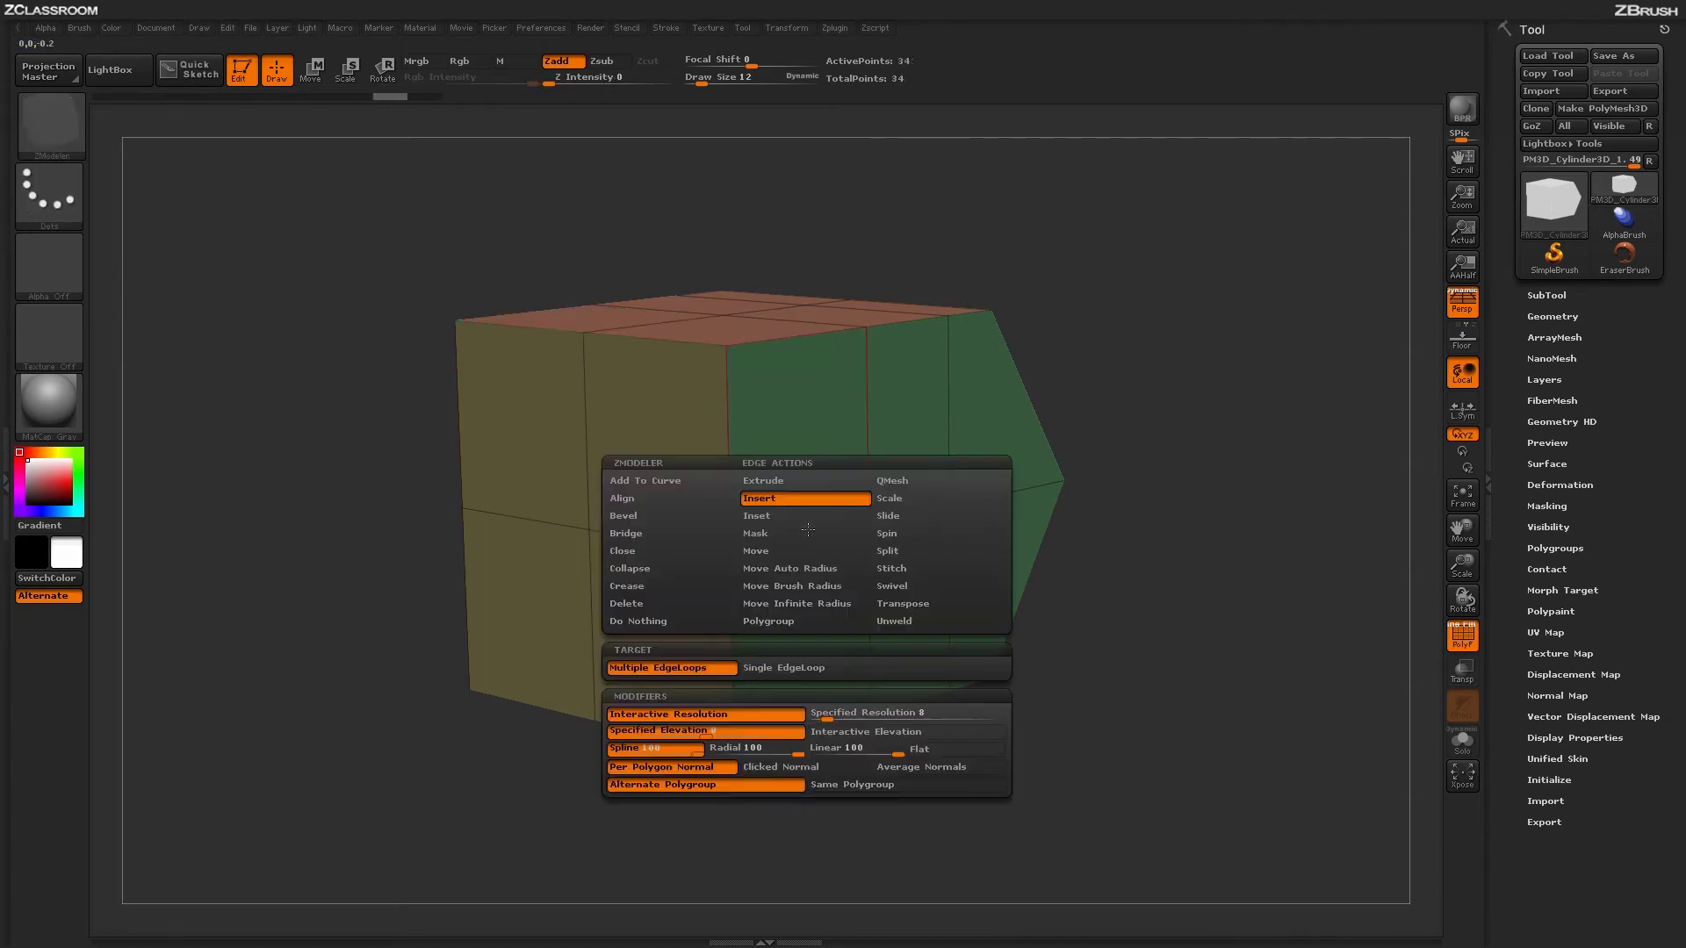
{"action": "left_click", "coordinate": [843, 717]}
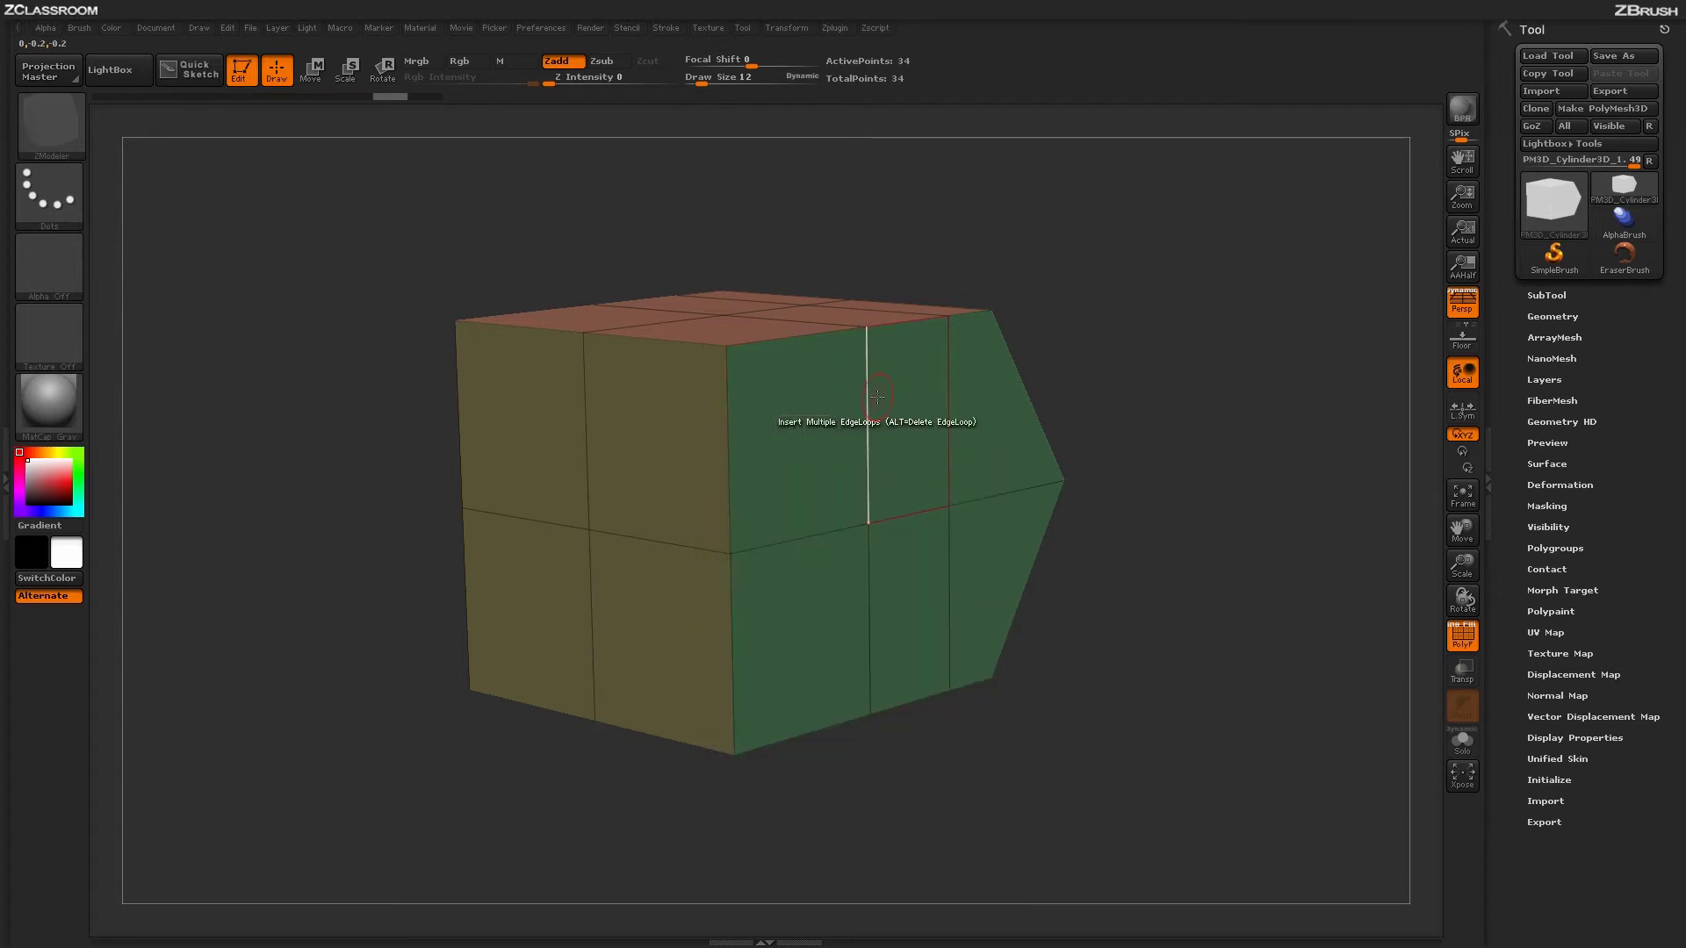
{"action": "left_click", "coordinate": [805, 541]}
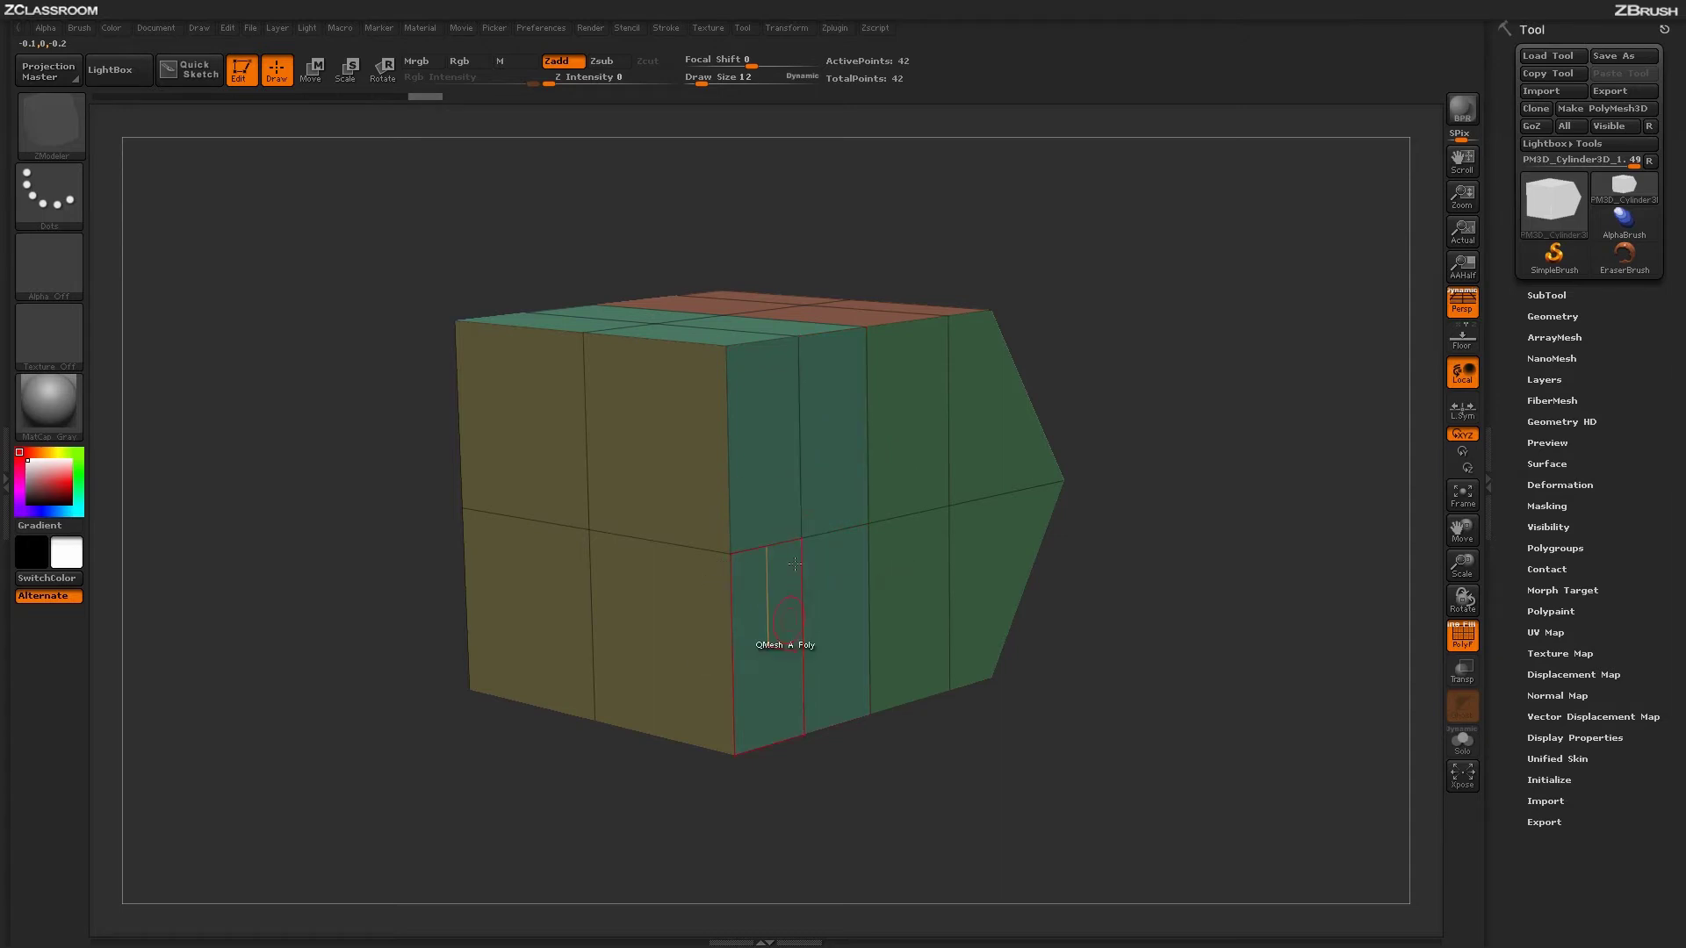
{"action": "left_click", "coordinate": [796, 446]}
{"action": "left_click", "coordinate": [802, 632]}
{"action": "left_click", "coordinate": [797, 610]}
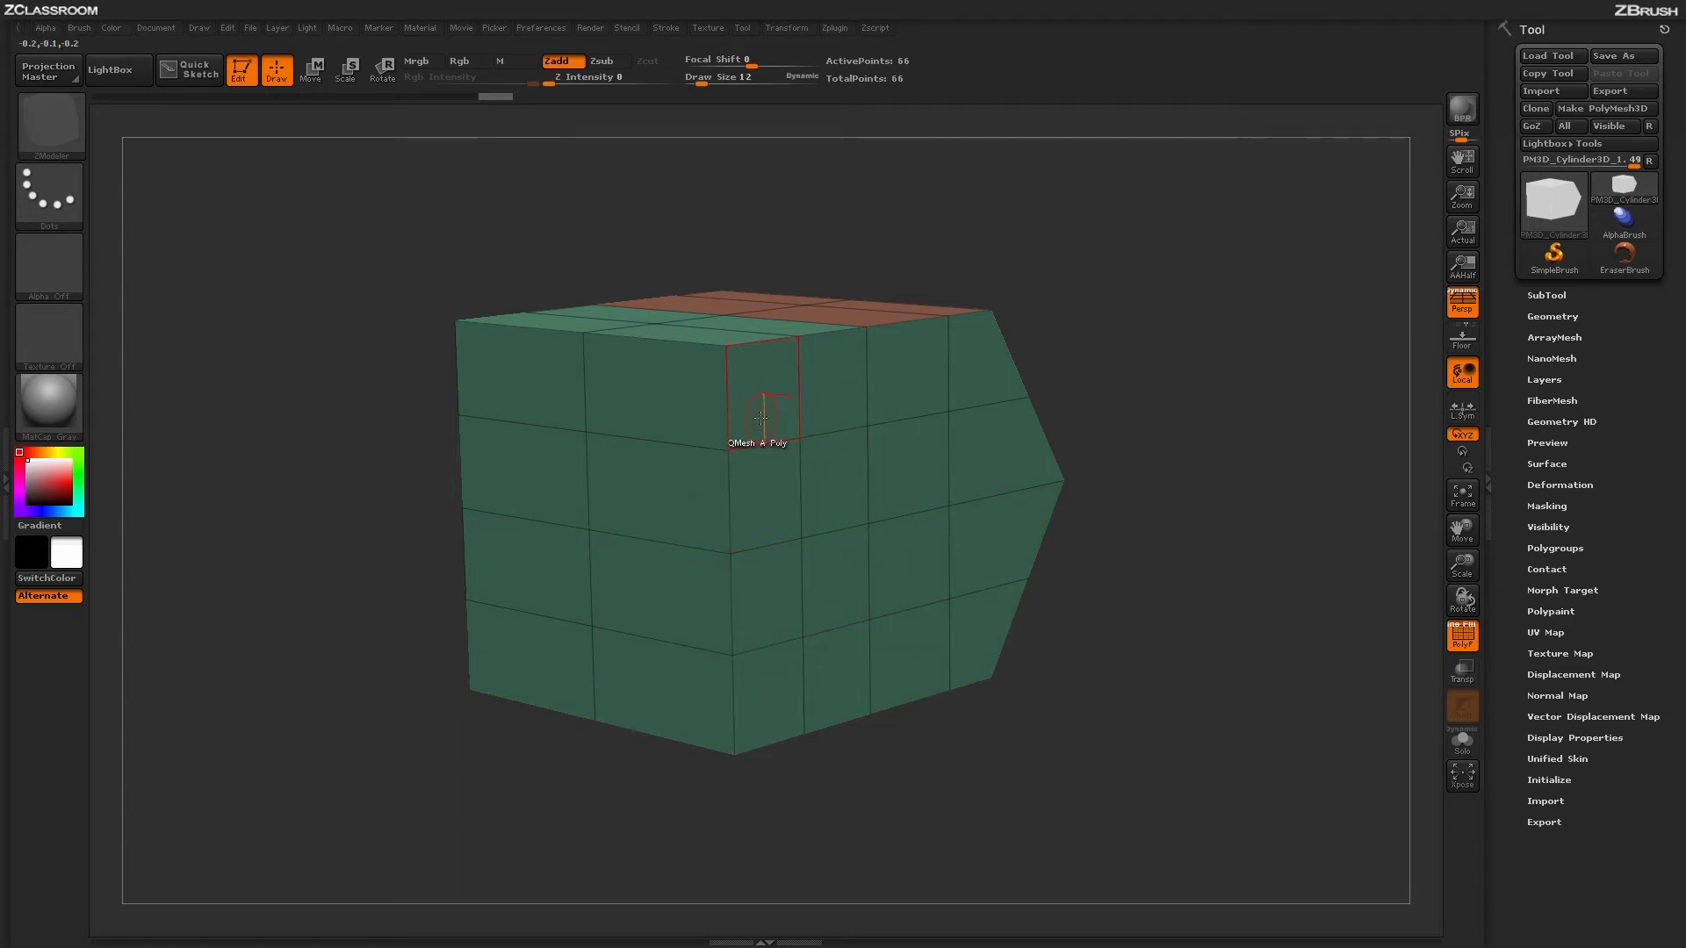
{"action": "key", "text": "ctrl+z"}
{"action": "key", "text": "ctrl+z"}
{"action": "key", "text": "ctrl+z"}
{"action": "key", "text": "ctrl+z"}
{"action": "key", "text": "ctrl+z"}
{"action": "key", "text": "space"}
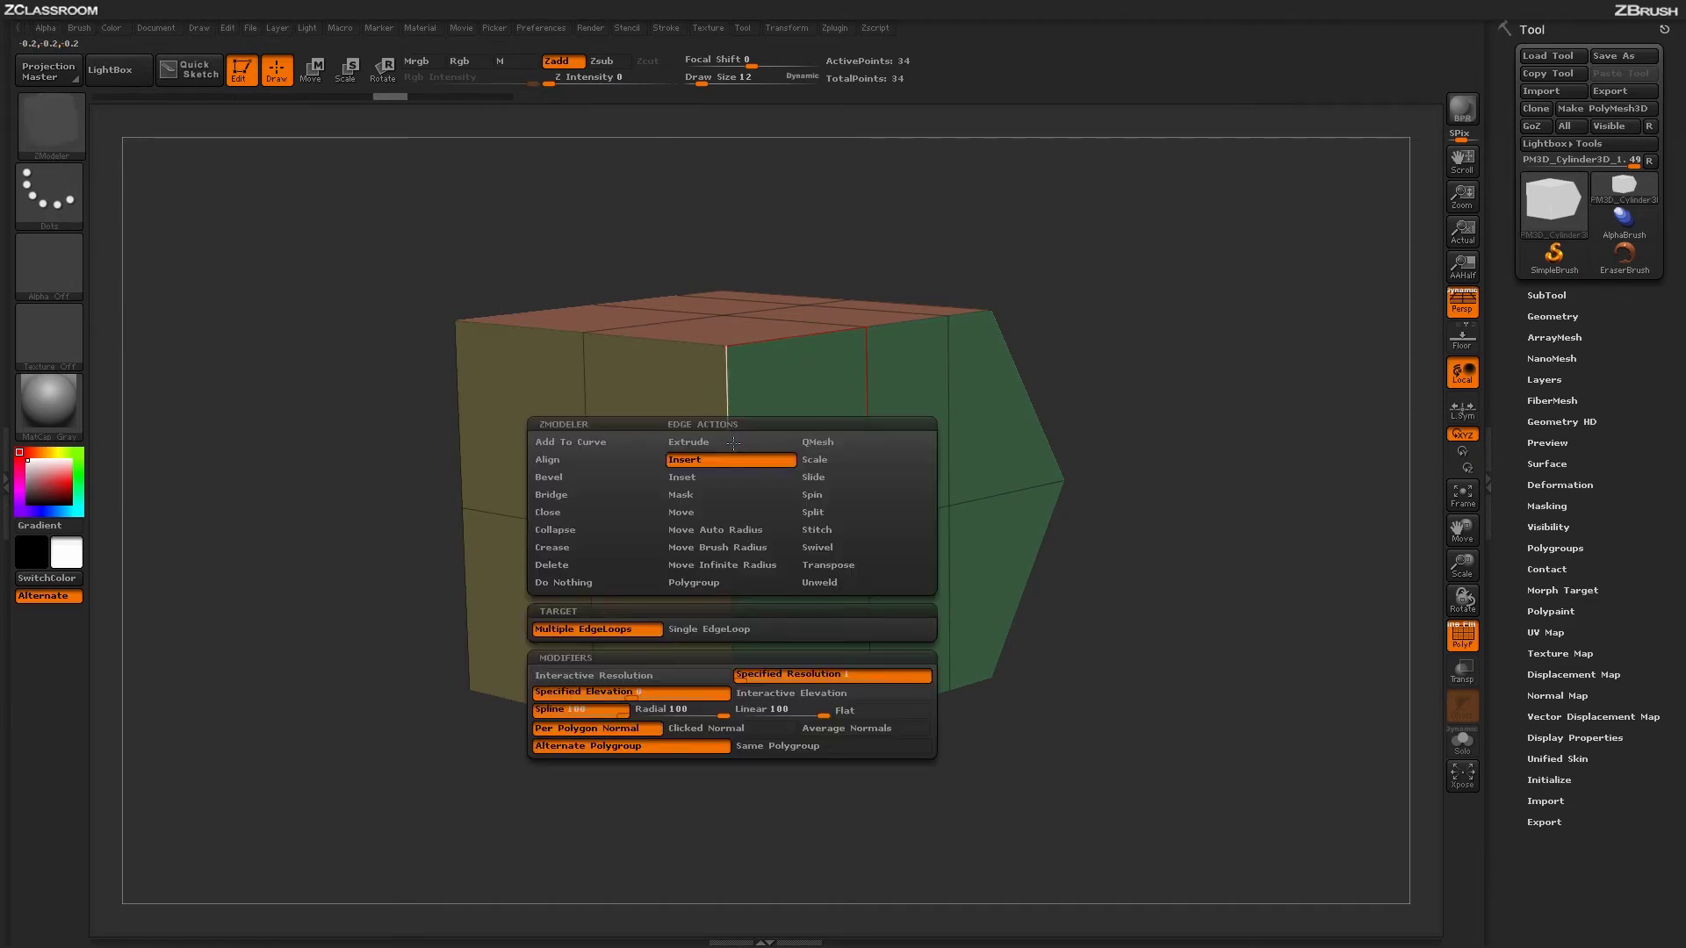
Enable Interactive Resolution and Interactive Elevation, test an elevated loop insert, then undo it
{"action": "left_click", "coordinate": [699, 677]}
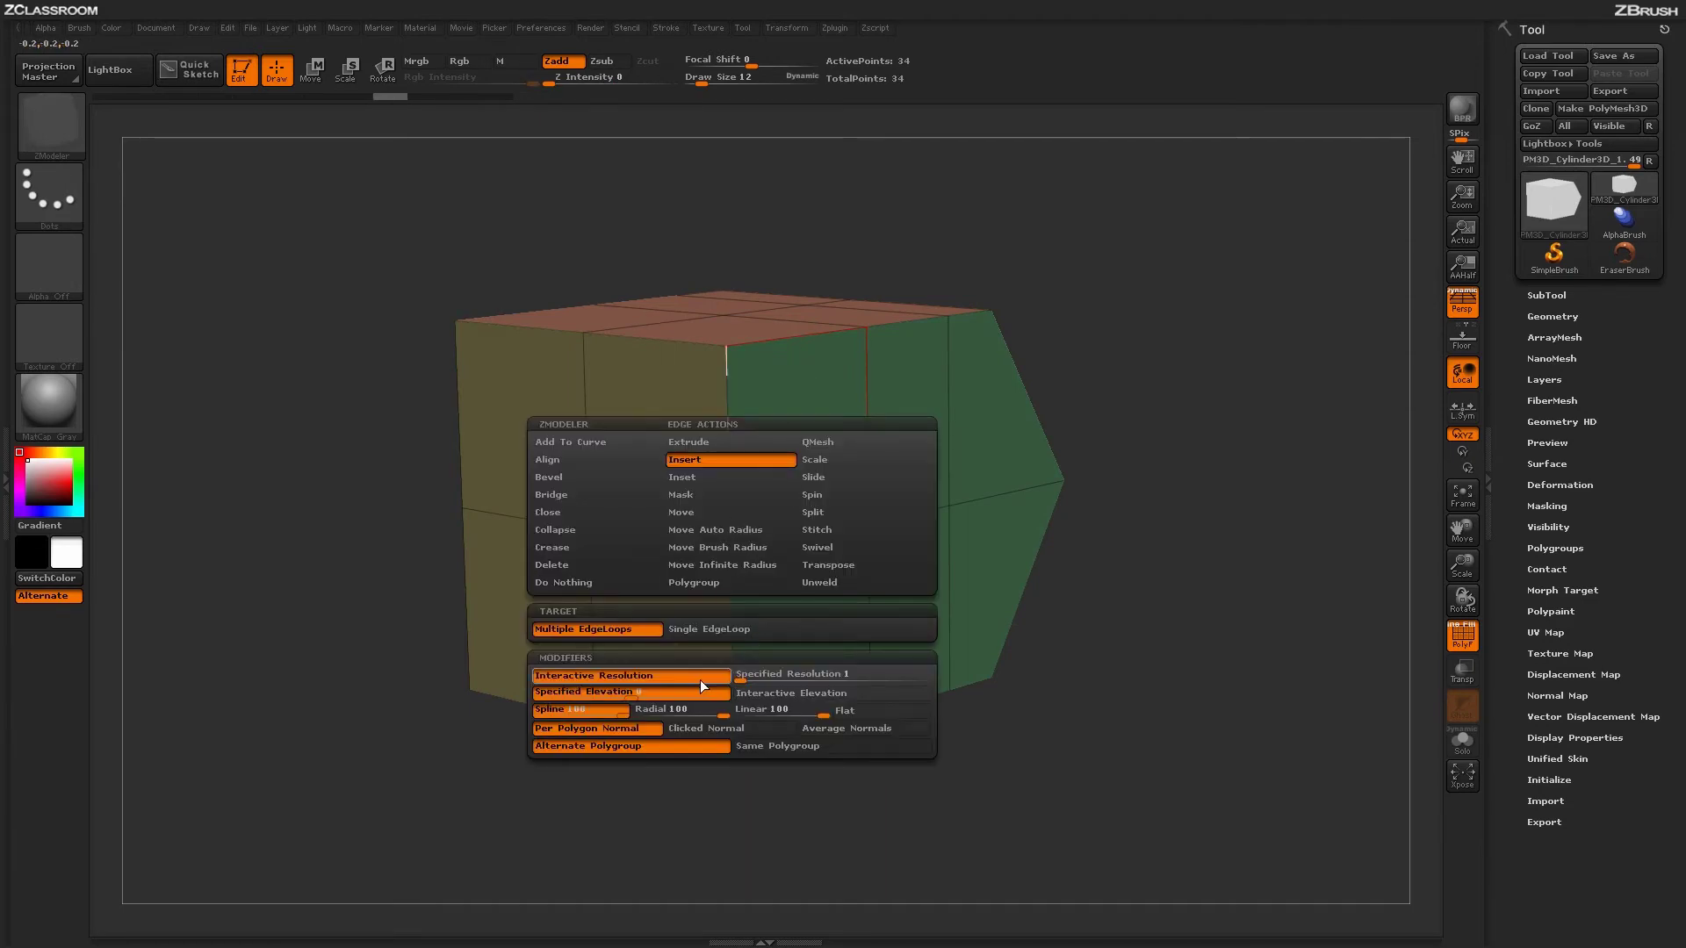
{"action": "left_click", "coordinate": [812, 694]}
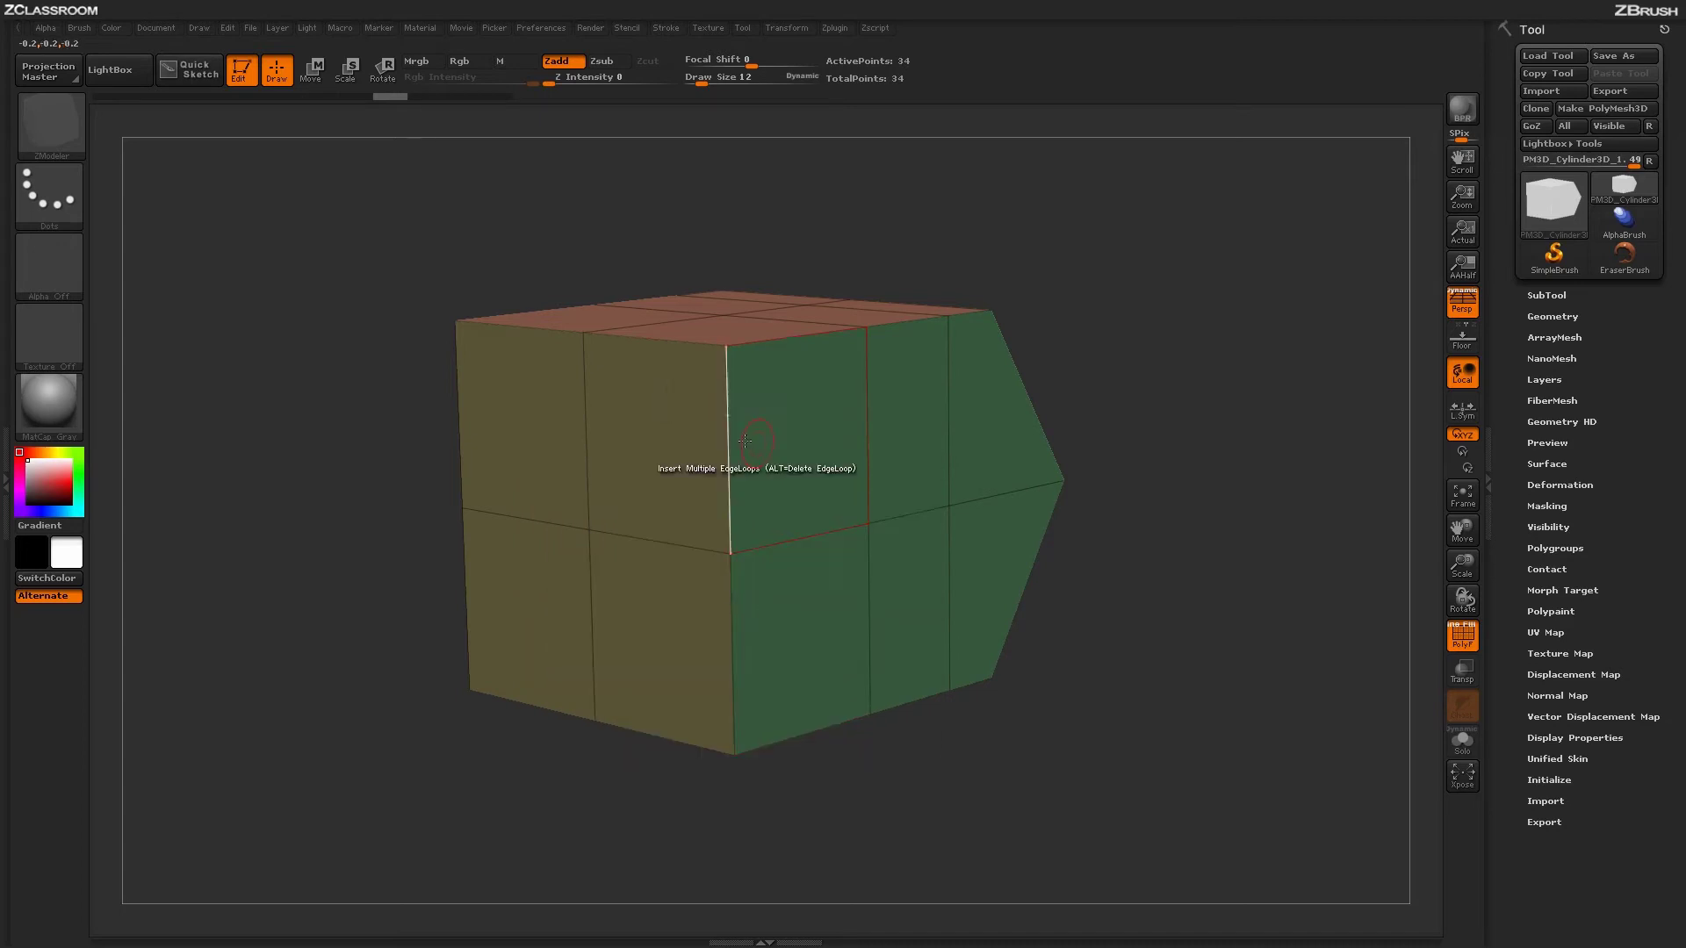
{"action": "left_click_drag", "start_coordinate": [729, 455], "coordinate": [771, 346]}
{"action": "key", "text": "ctrl+z"}
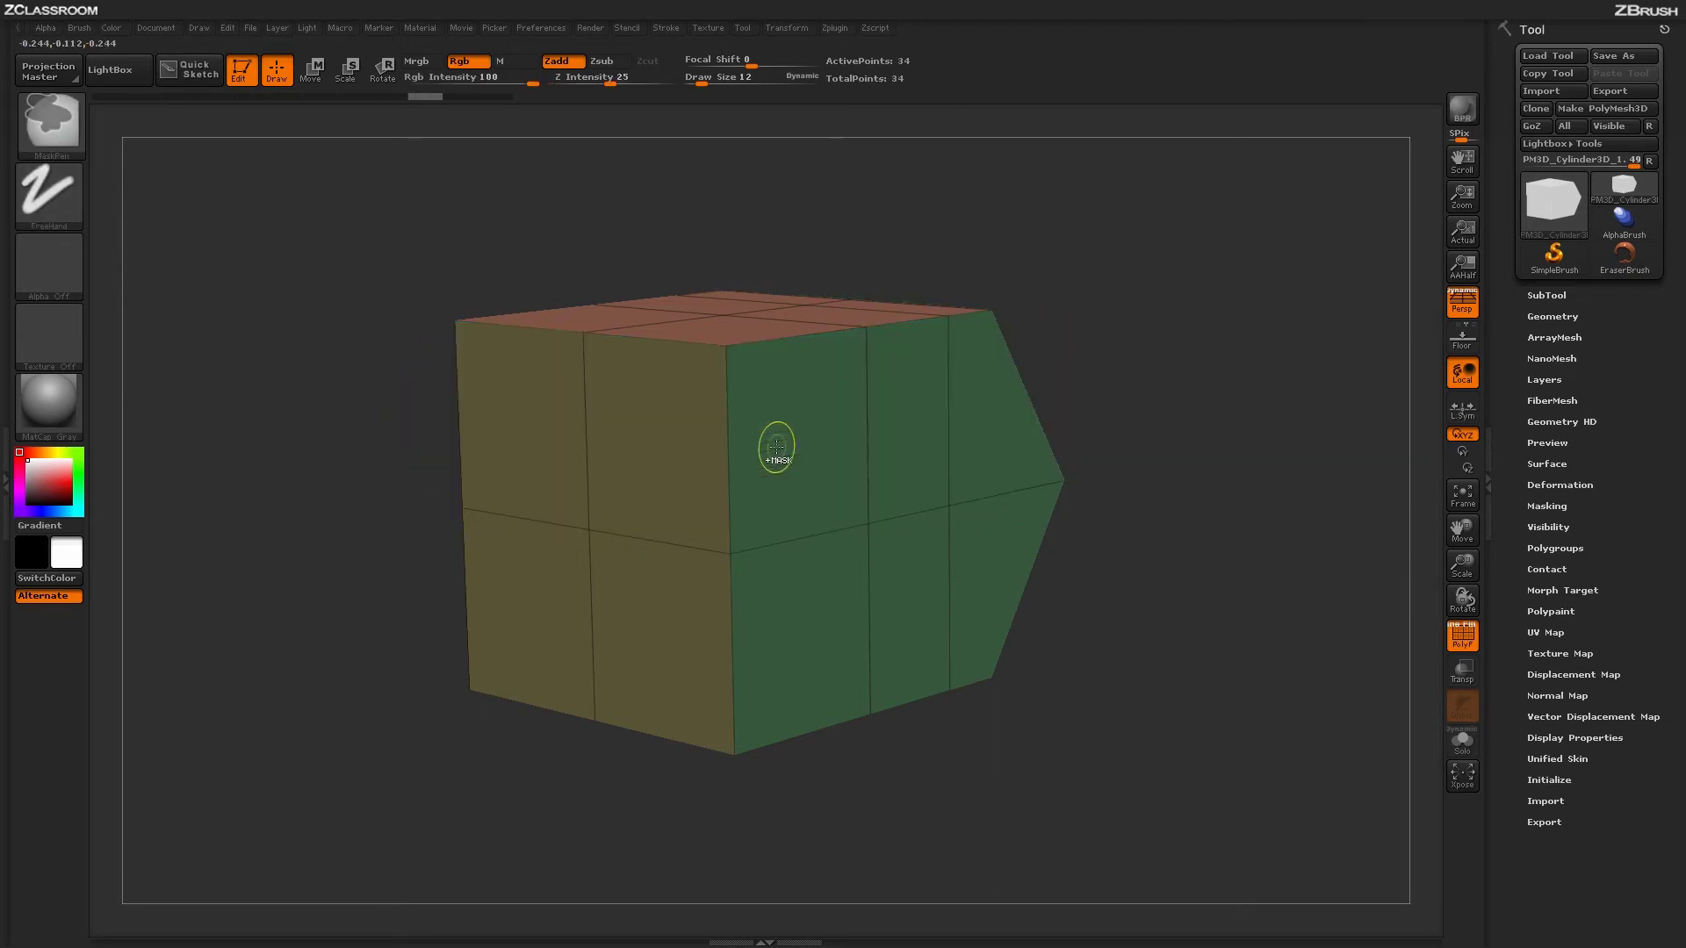
{"action": "key", "text": "space"}
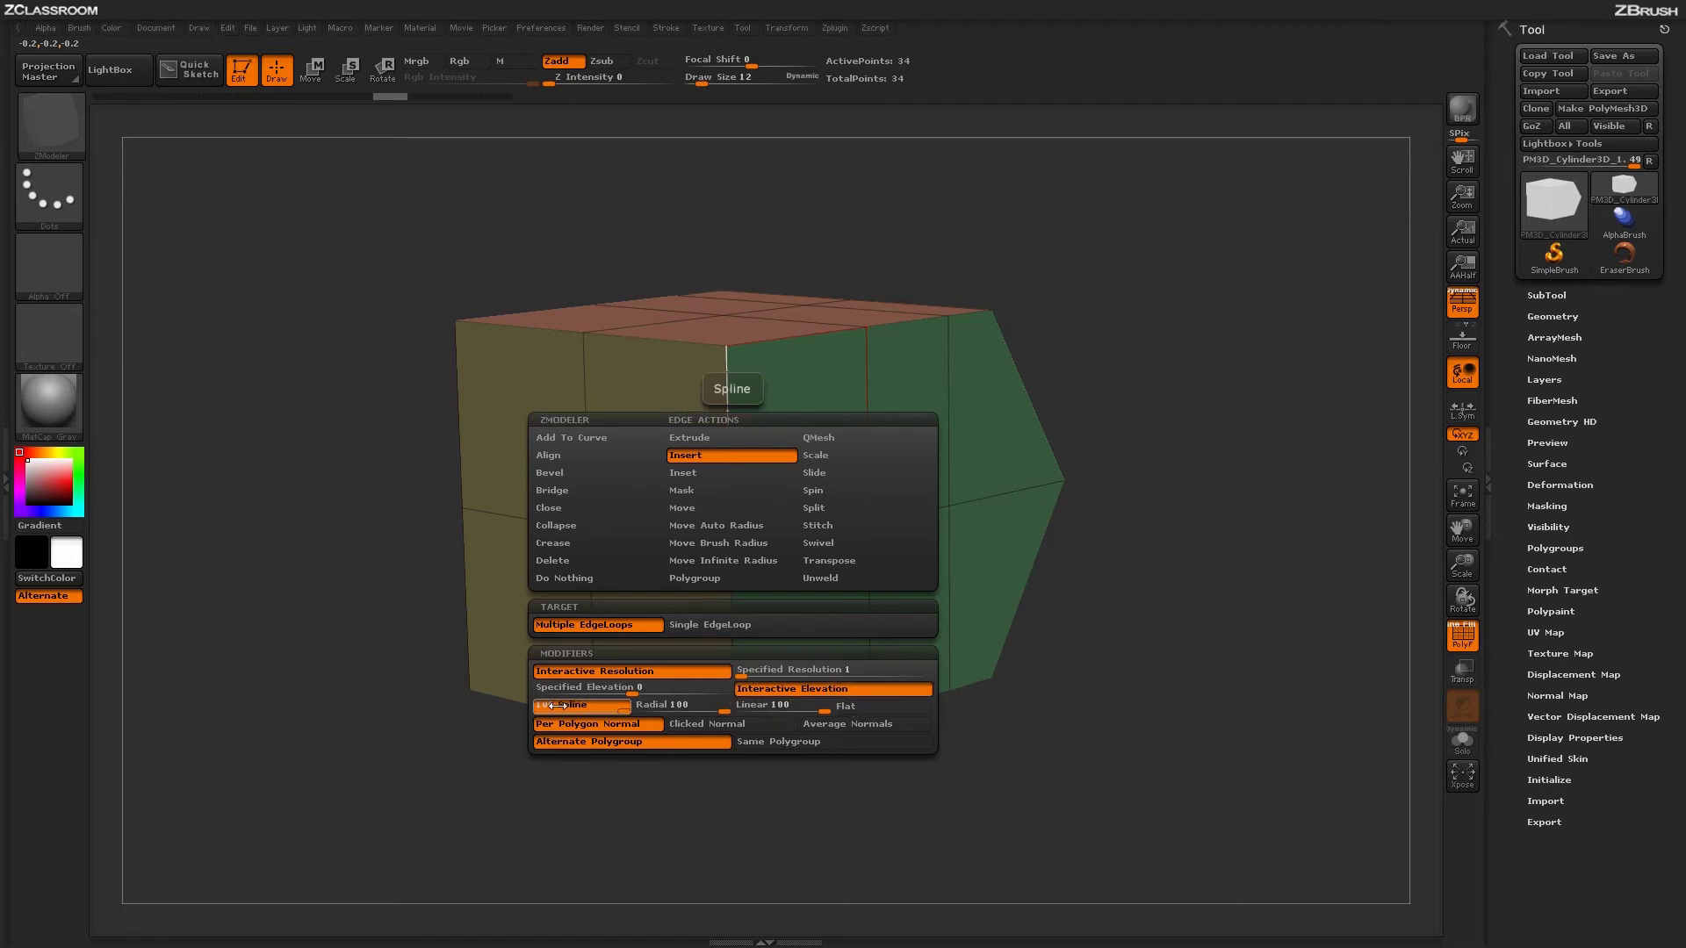
Switch on the Flat modifier, trial a bulging multi-loop insert, and undo it
{"action": "left_click", "coordinate": [858, 708]}
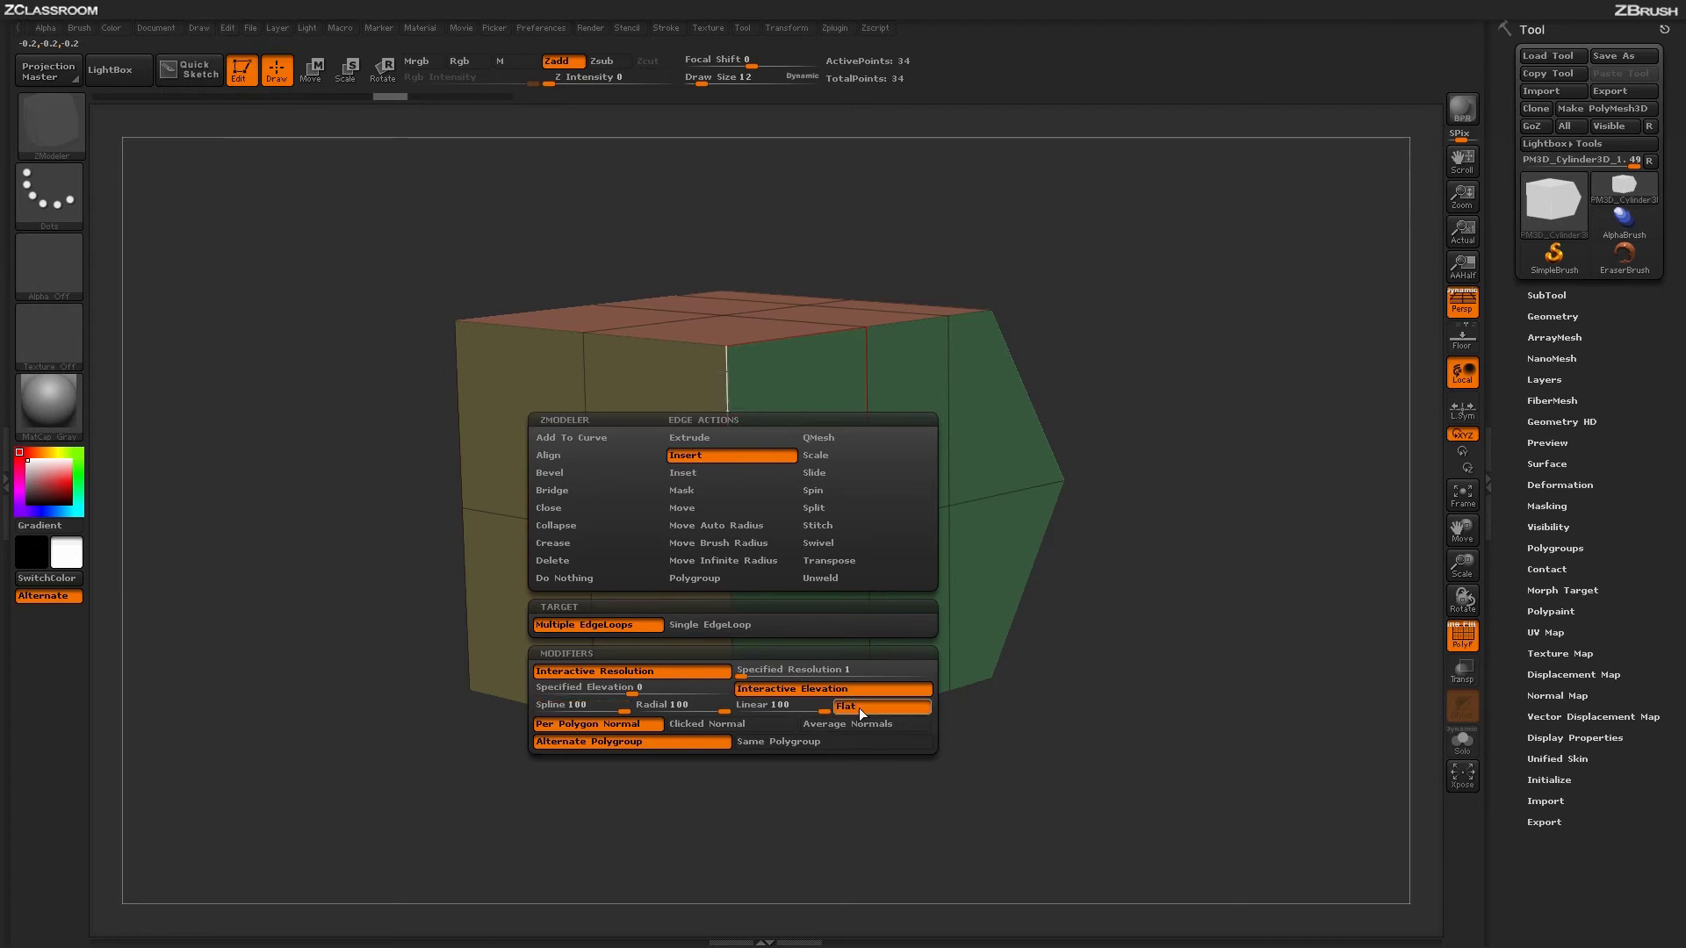
{"action": "left_click_drag", "start_coordinate": [740, 453], "coordinate": [825, 483]}
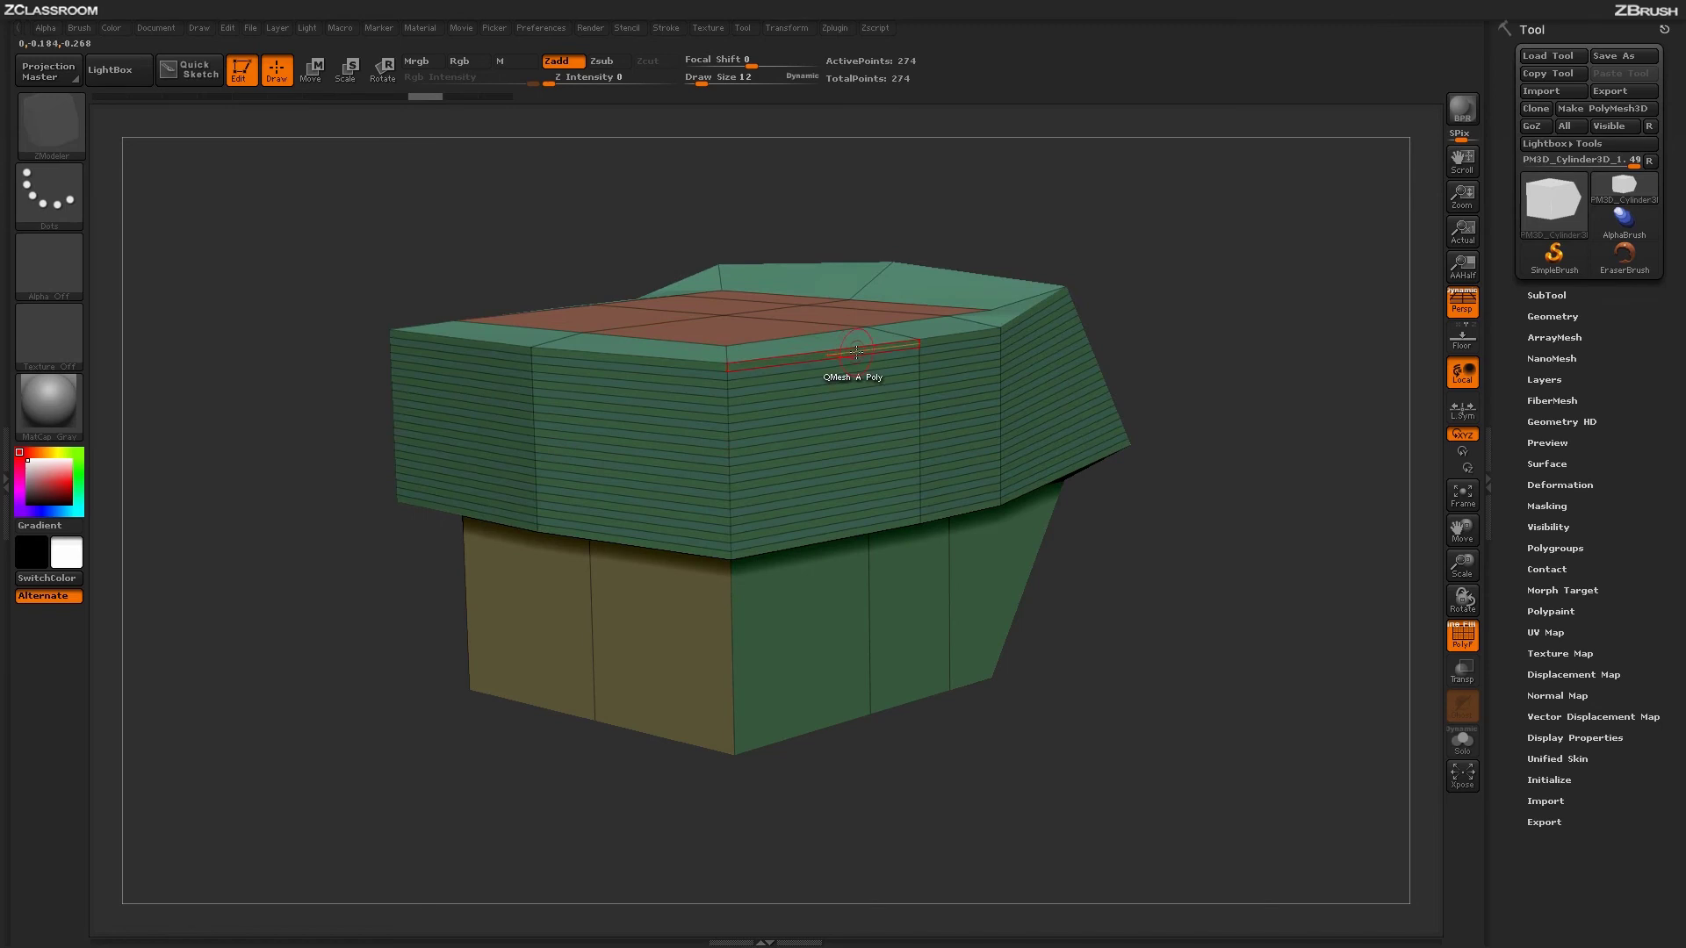
{"action": "key", "text": "ctrl+z"}
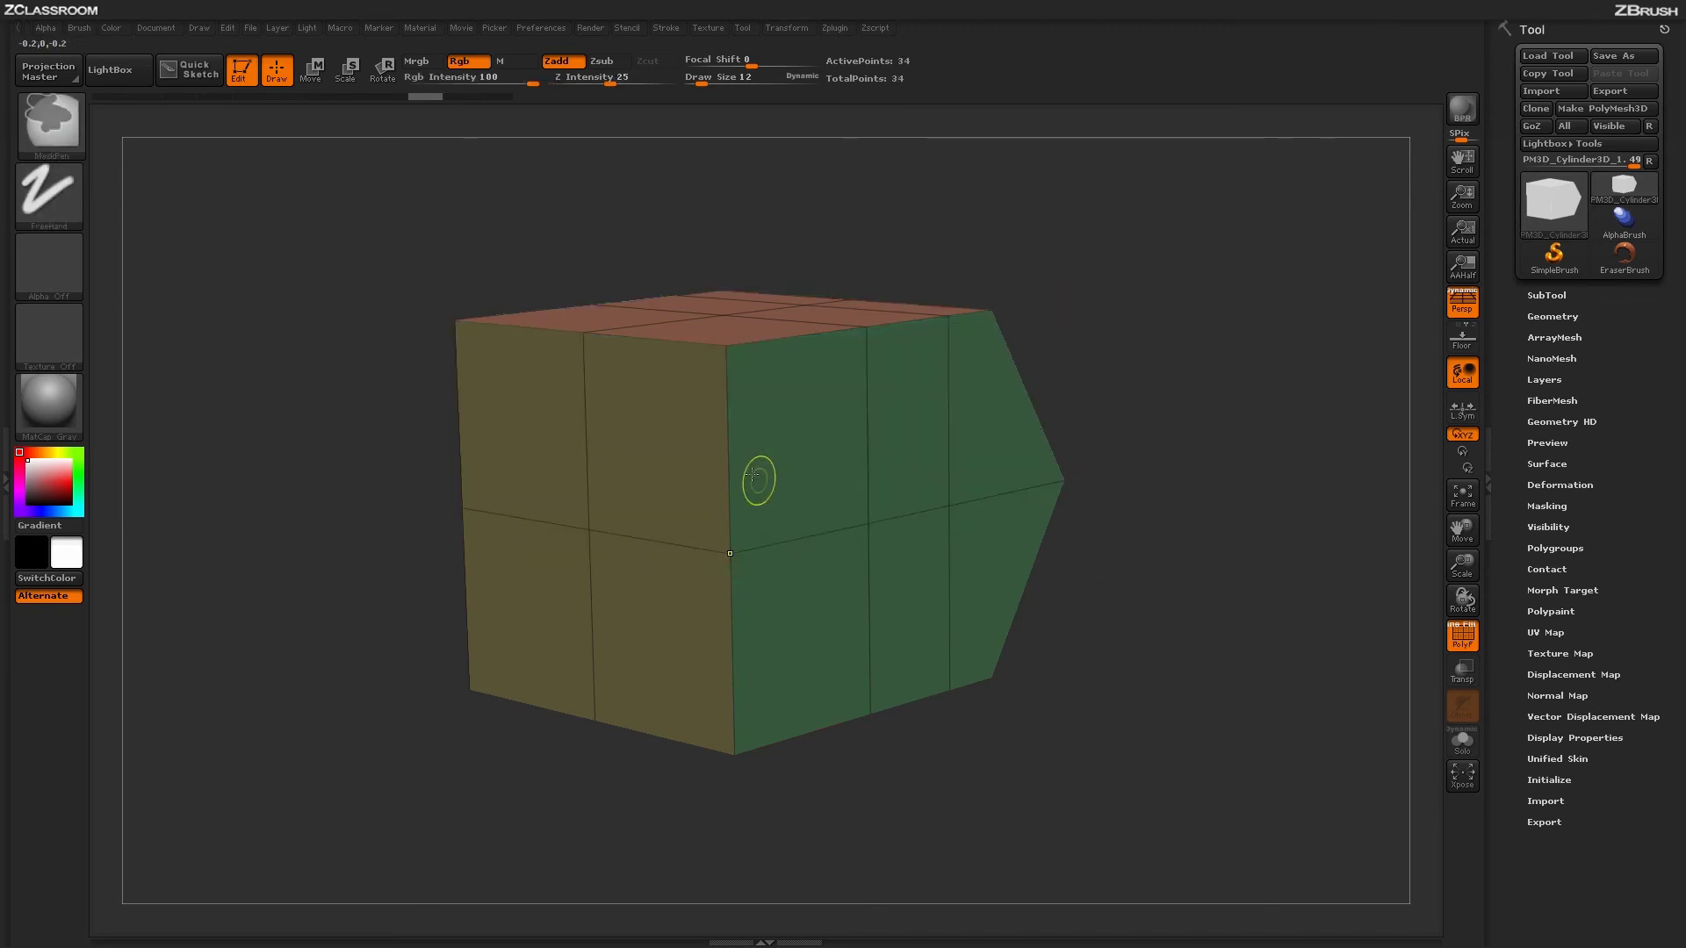
{"action": "key", "text": "space"}
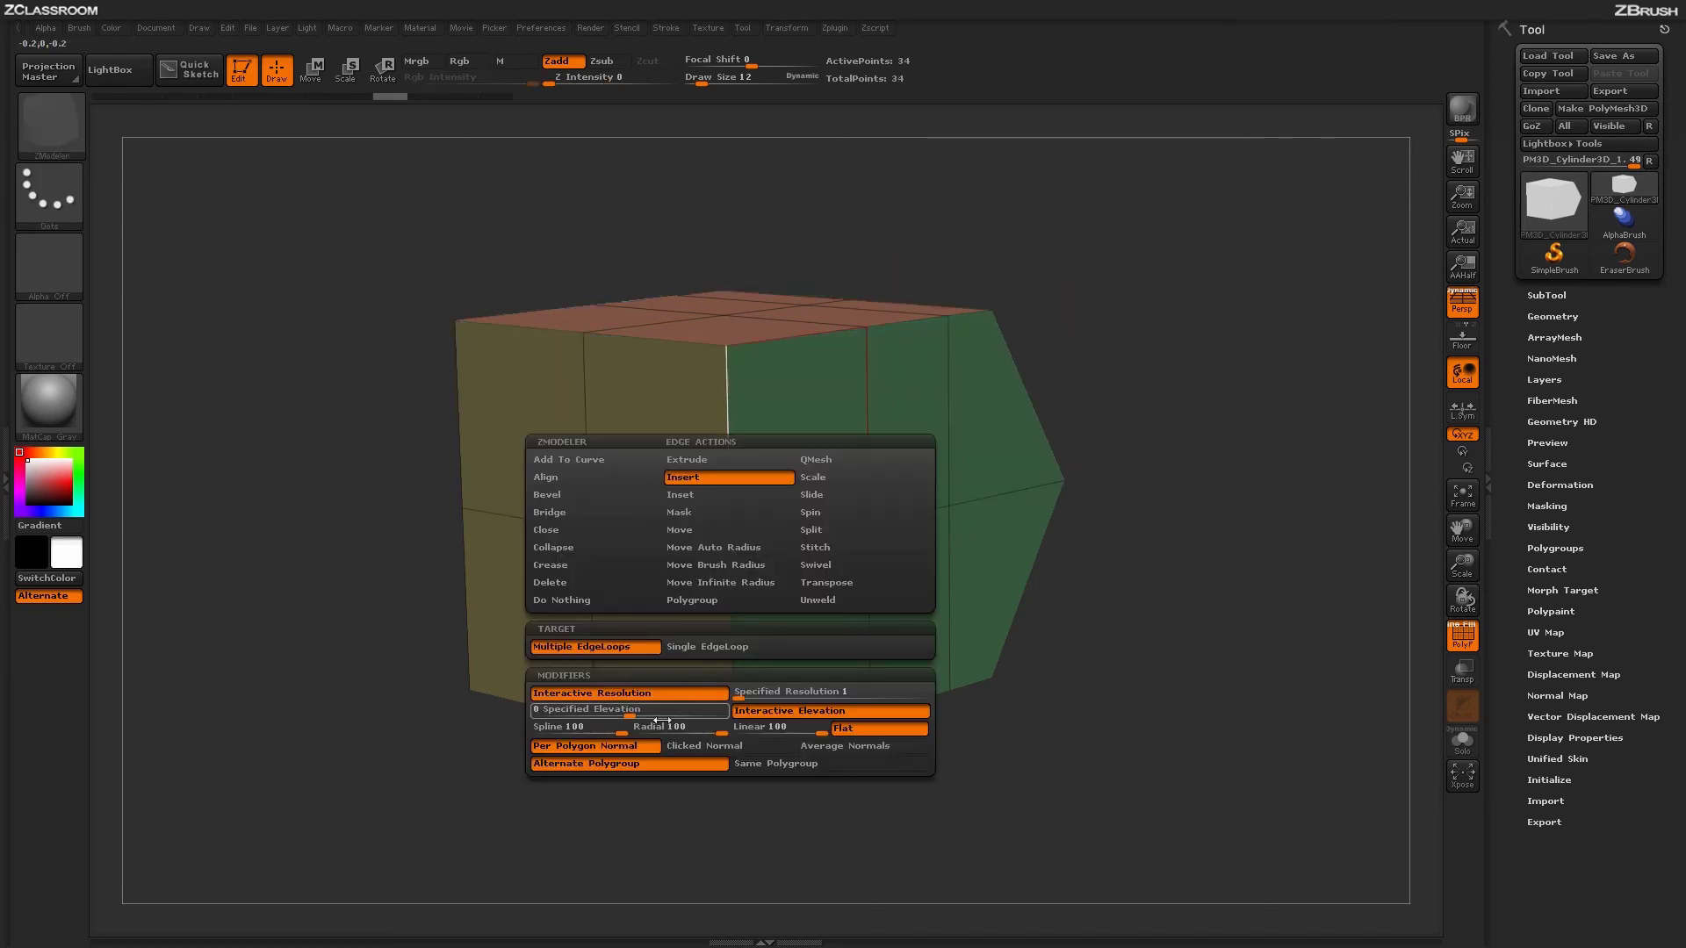
Pick Spline and Clicked Normal, drag out a curved band of loops, then undo it
{"action": "left_click", "coordinate": [575, 727]}
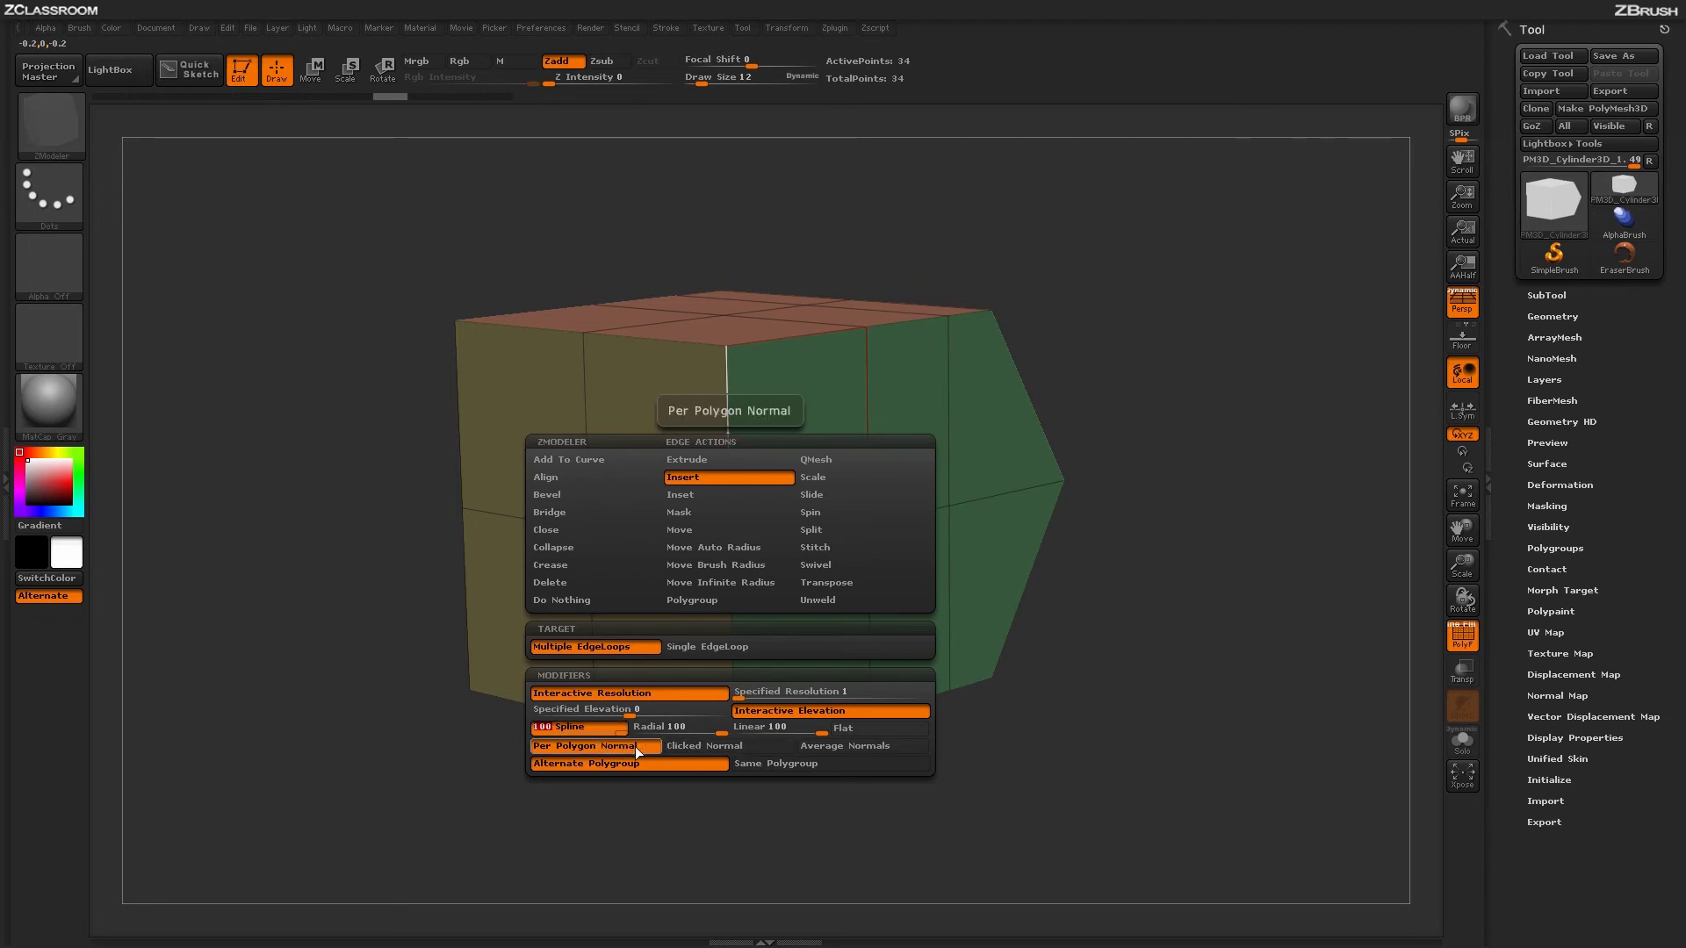
{"action": "left_click", "coordinate": [686, 746]}
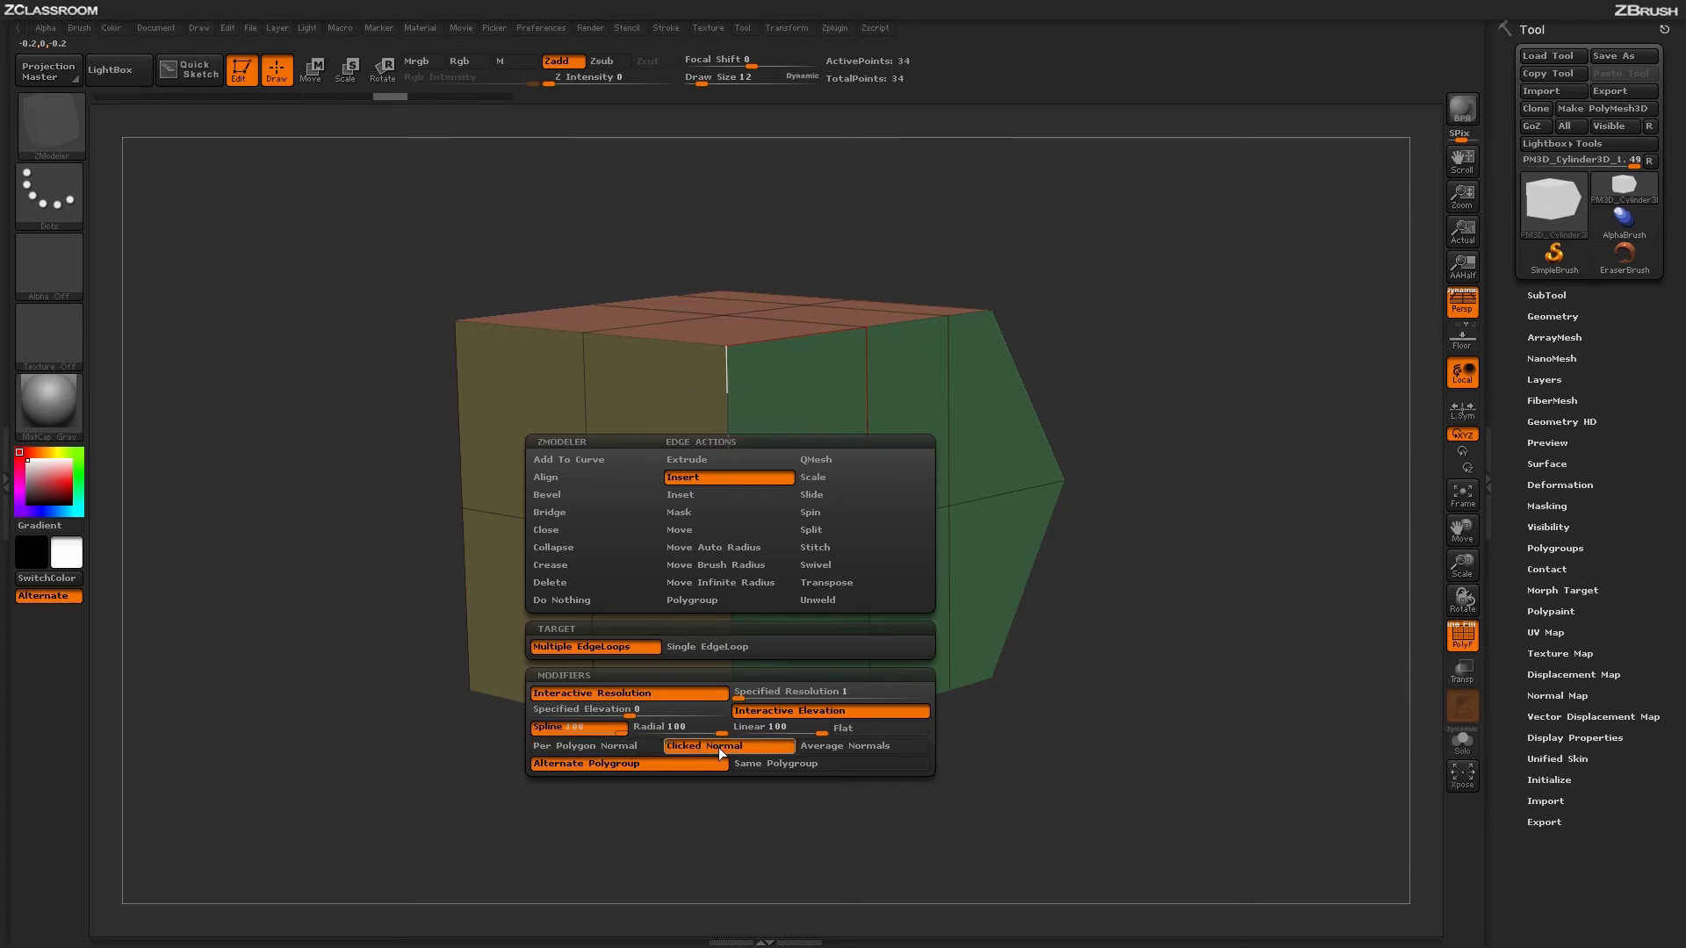
{"action": "left_click_drag", "start_coordinate": [584, 438], "coordinate": [843, 384]}
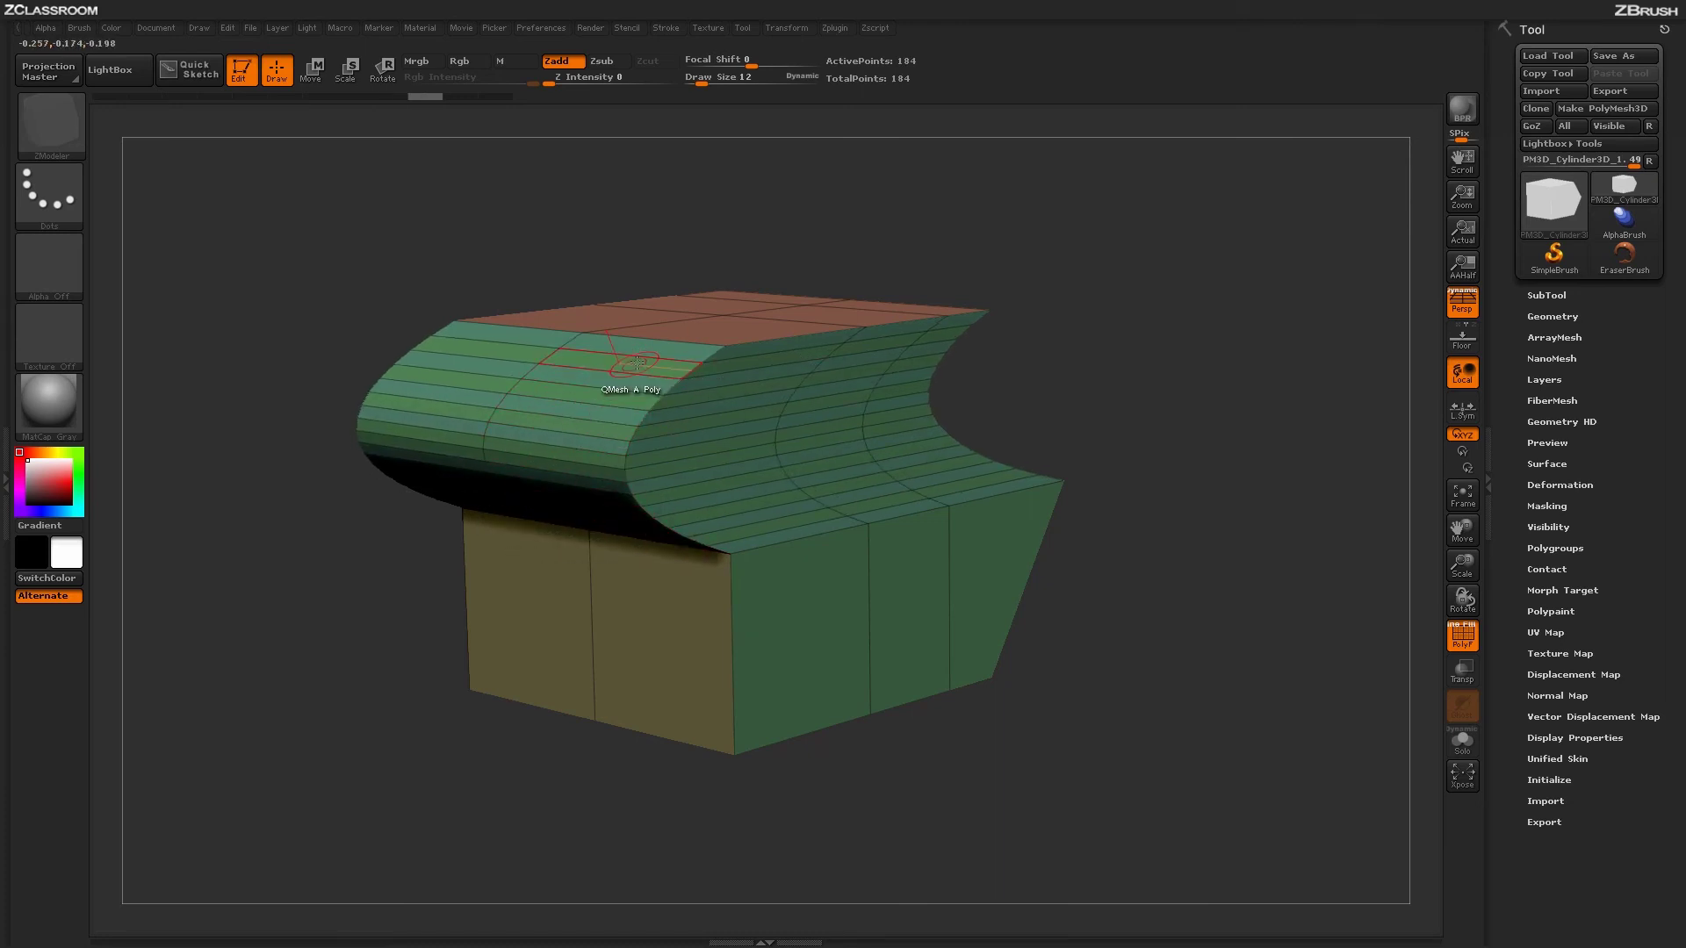
{"action": "key", "text": "ctrl+z"}
{"action": "key", "text": "ctrl+z"}
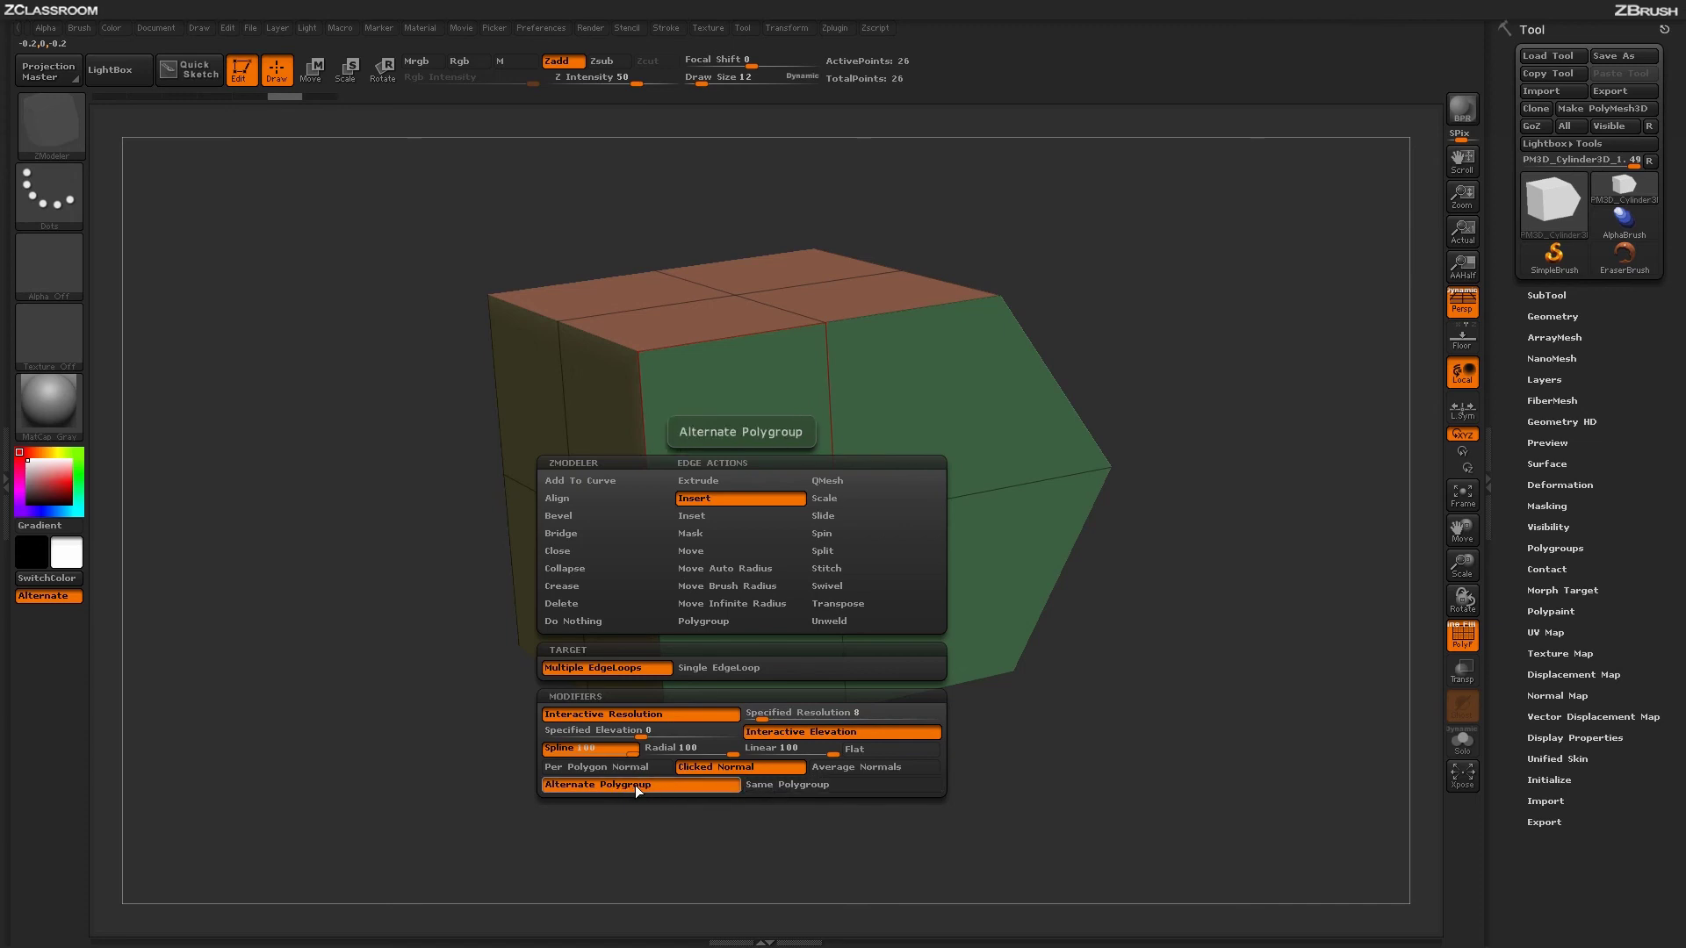
Test a multi-loop insert, undo it, and switch inserts to Same Polygroup
{"action": "left_click_drag", "start_coordinate": [753, 525], "coordinate": [637, 481]}
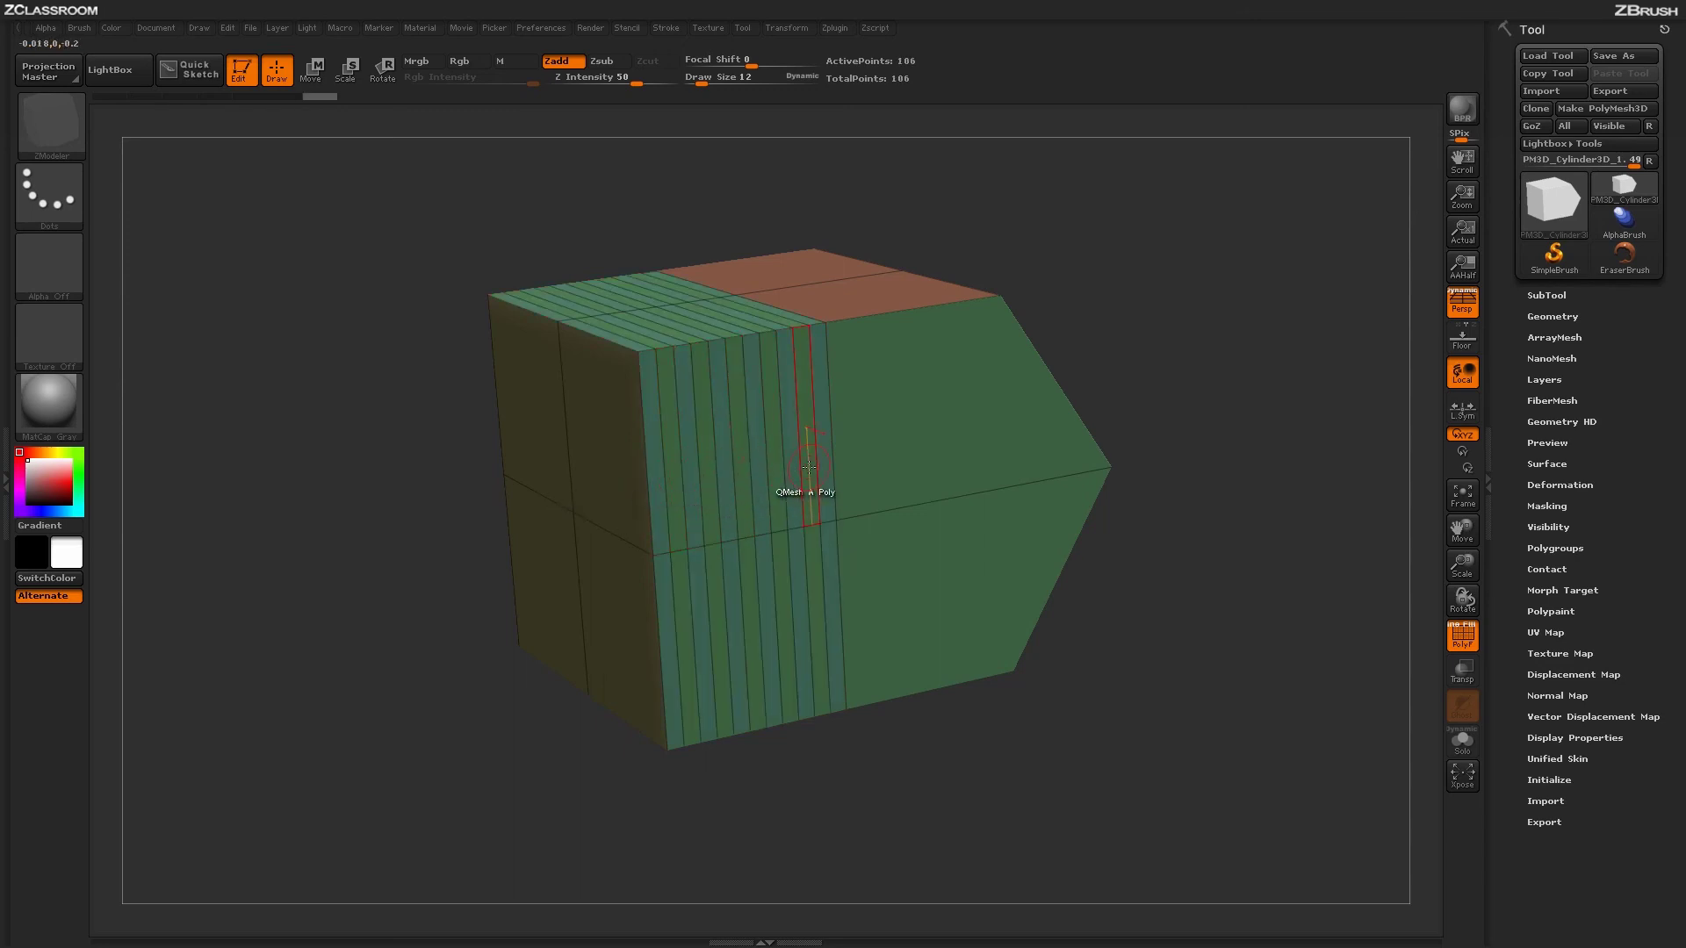
{"action": "key", "text": "ctrl+z"}
{"action": "key", "text": "space"}
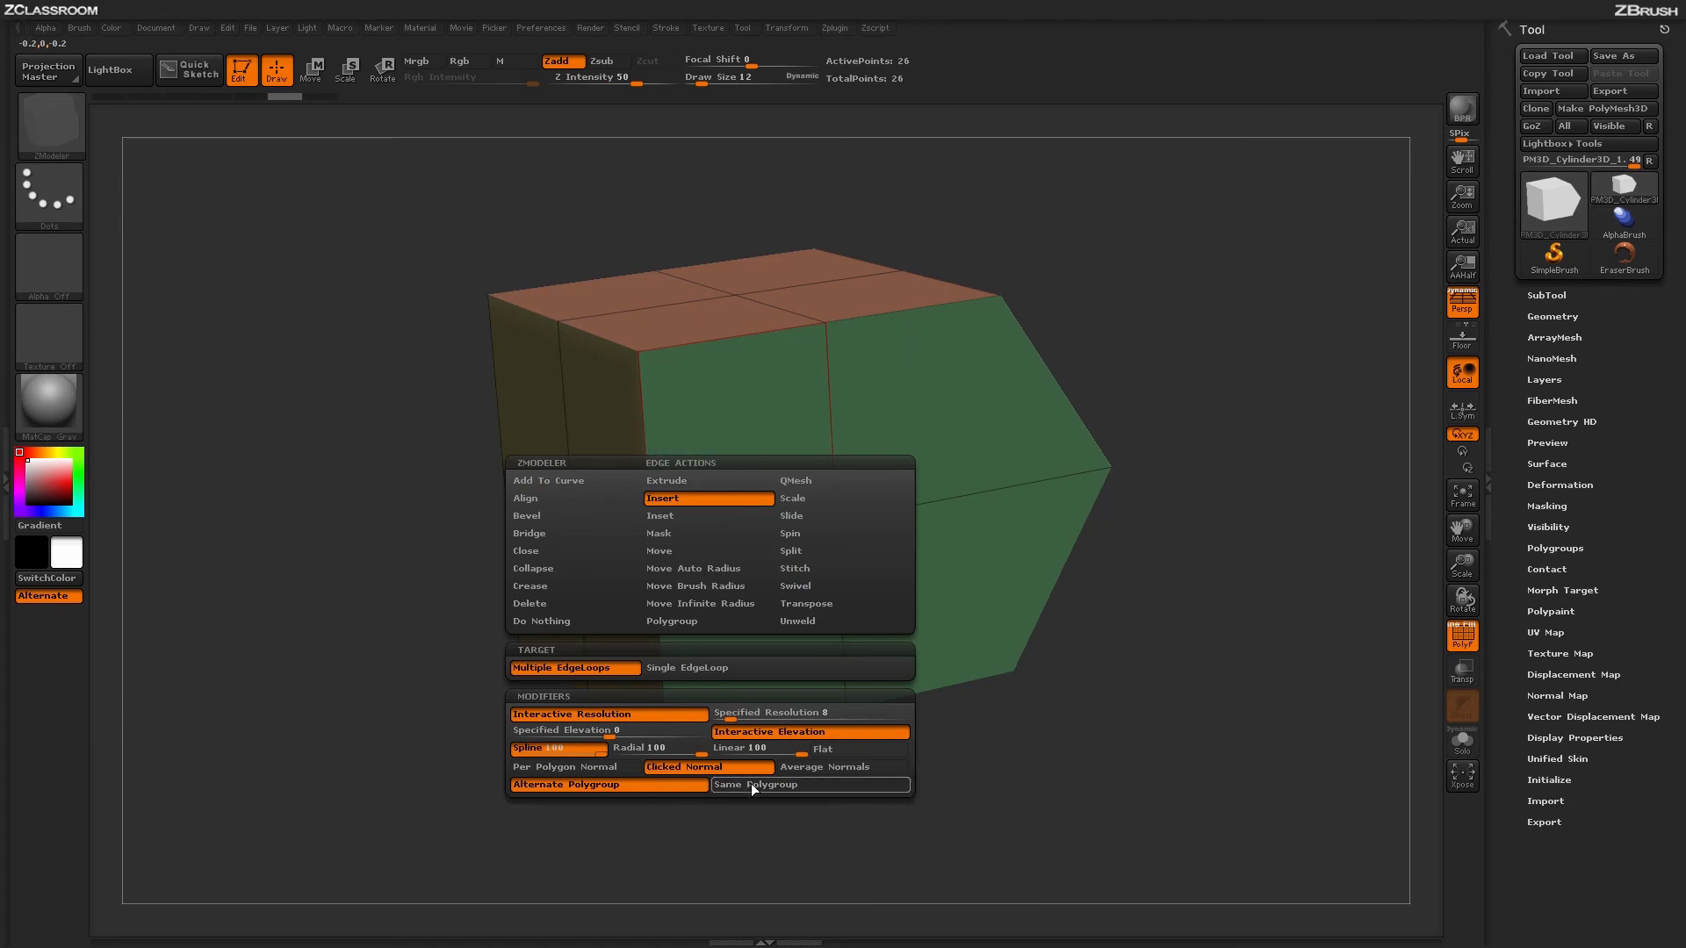
{"action": "left_click", "coordinate": [751, 783]}
Trial a Same Polygroup loop insert on the front, undo it, and return to Alternate Polygroup
{"action": "left_click_drag", "start_coordinate": [739, 539], "coordinate": [674, 420]}
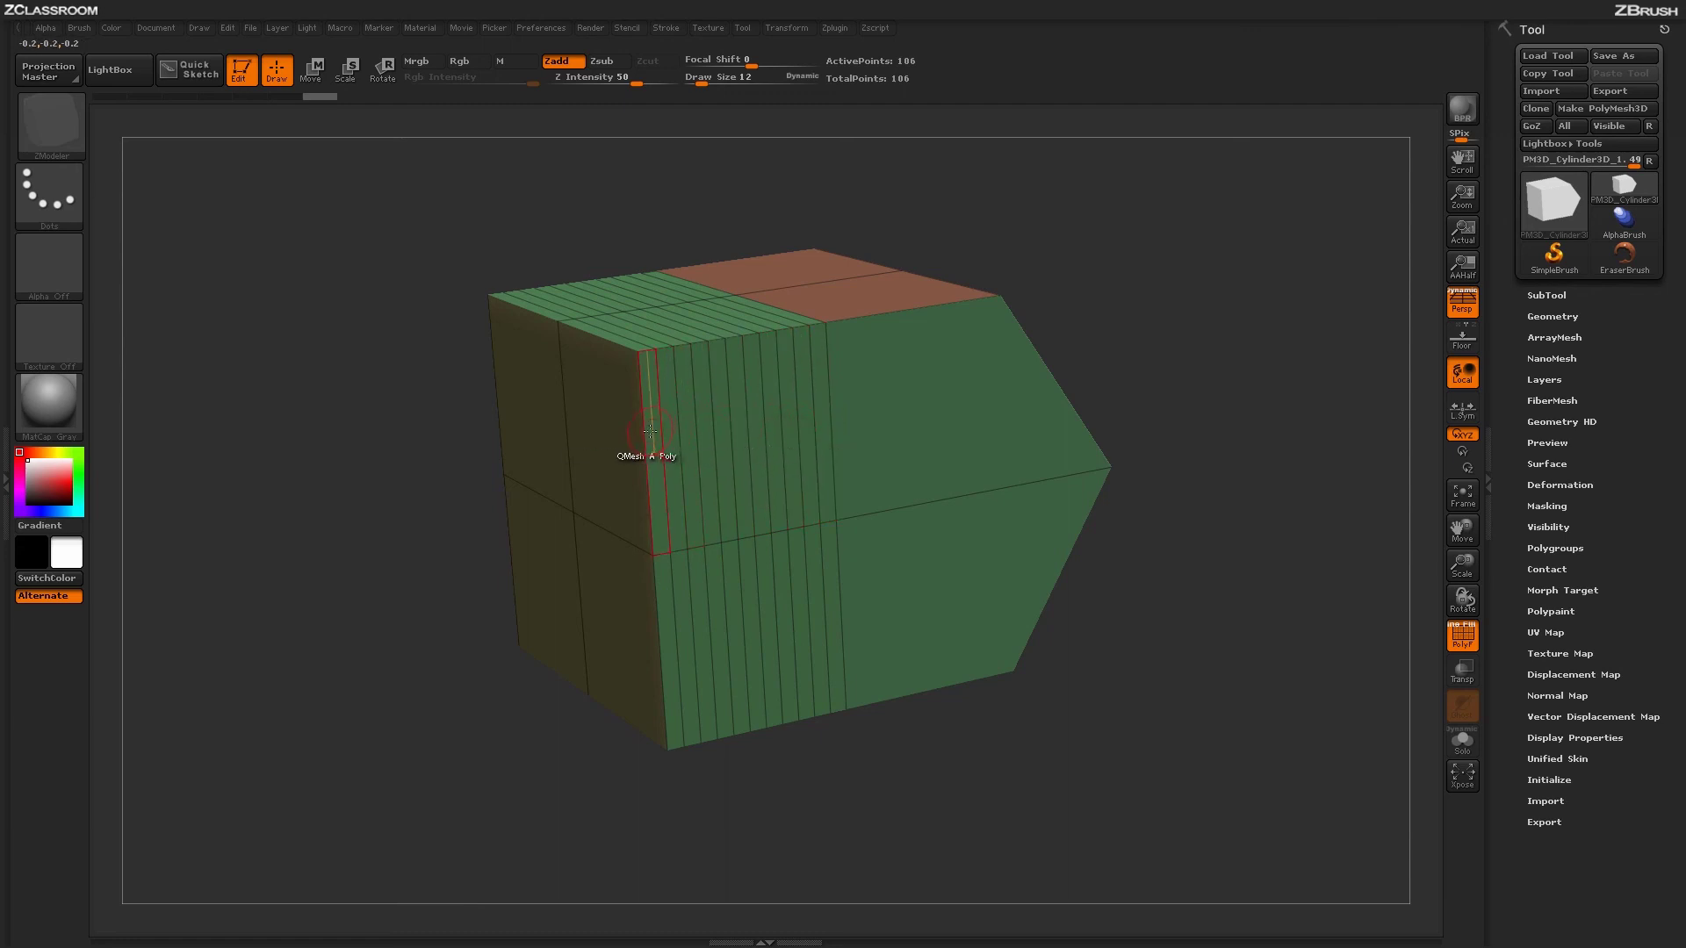
{"action": "key", "text": "ctrl+z"}
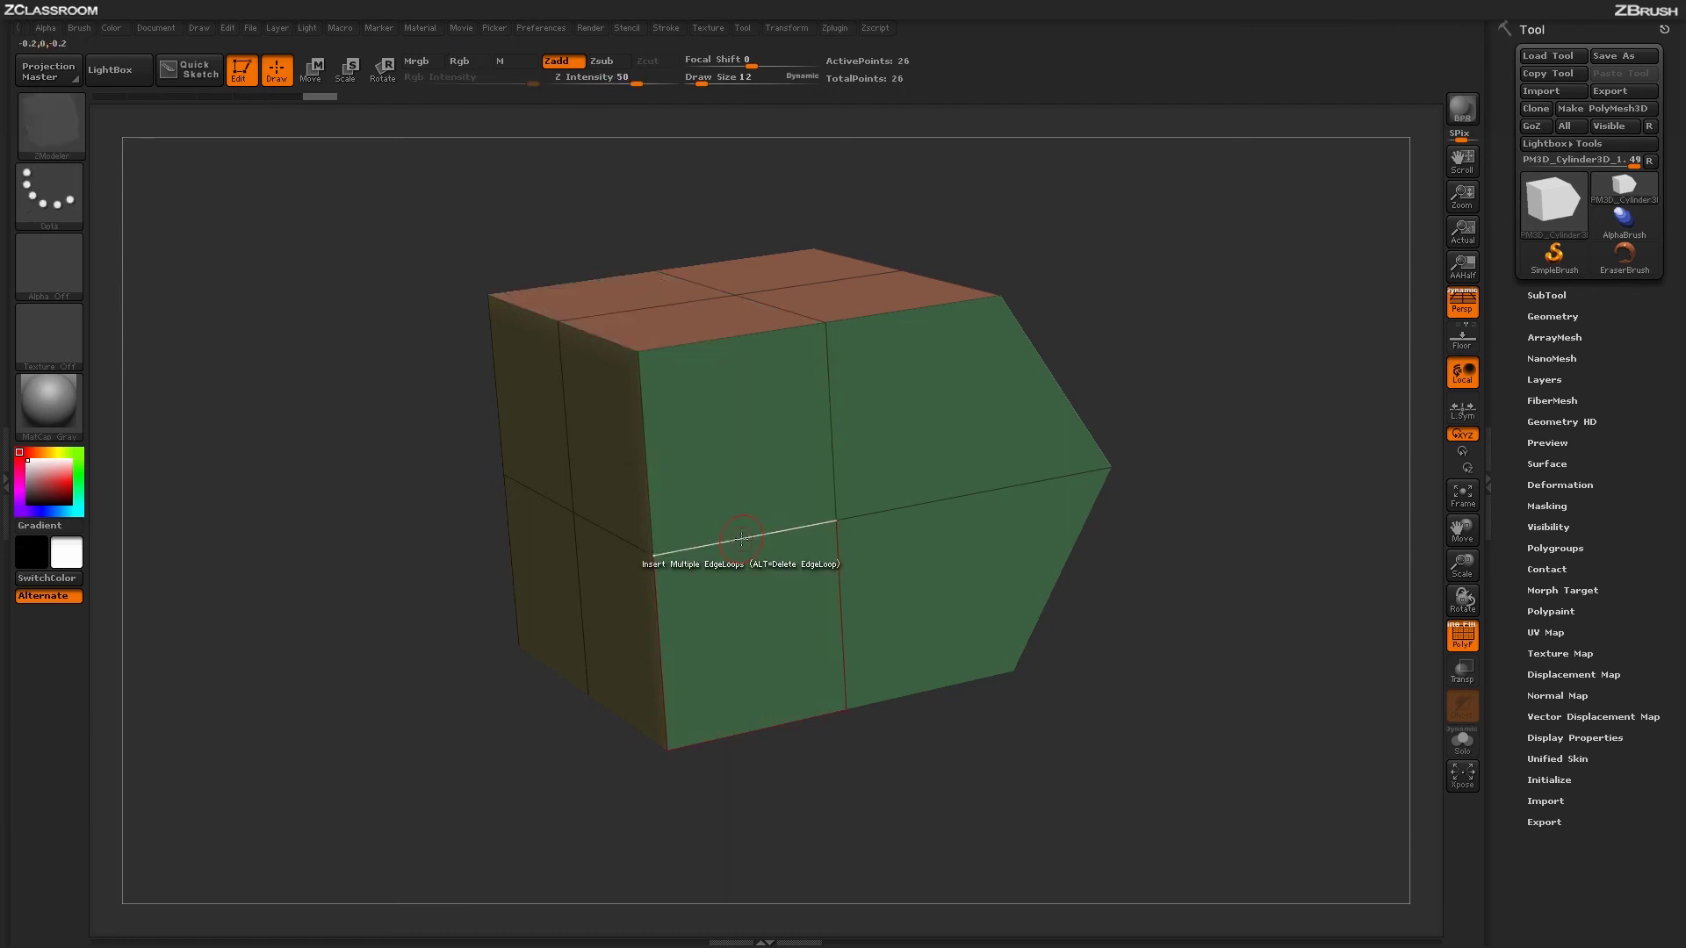
{"action": "key", "text": "space"}
{"action": "left_click", "coordinate": [652, 792]}
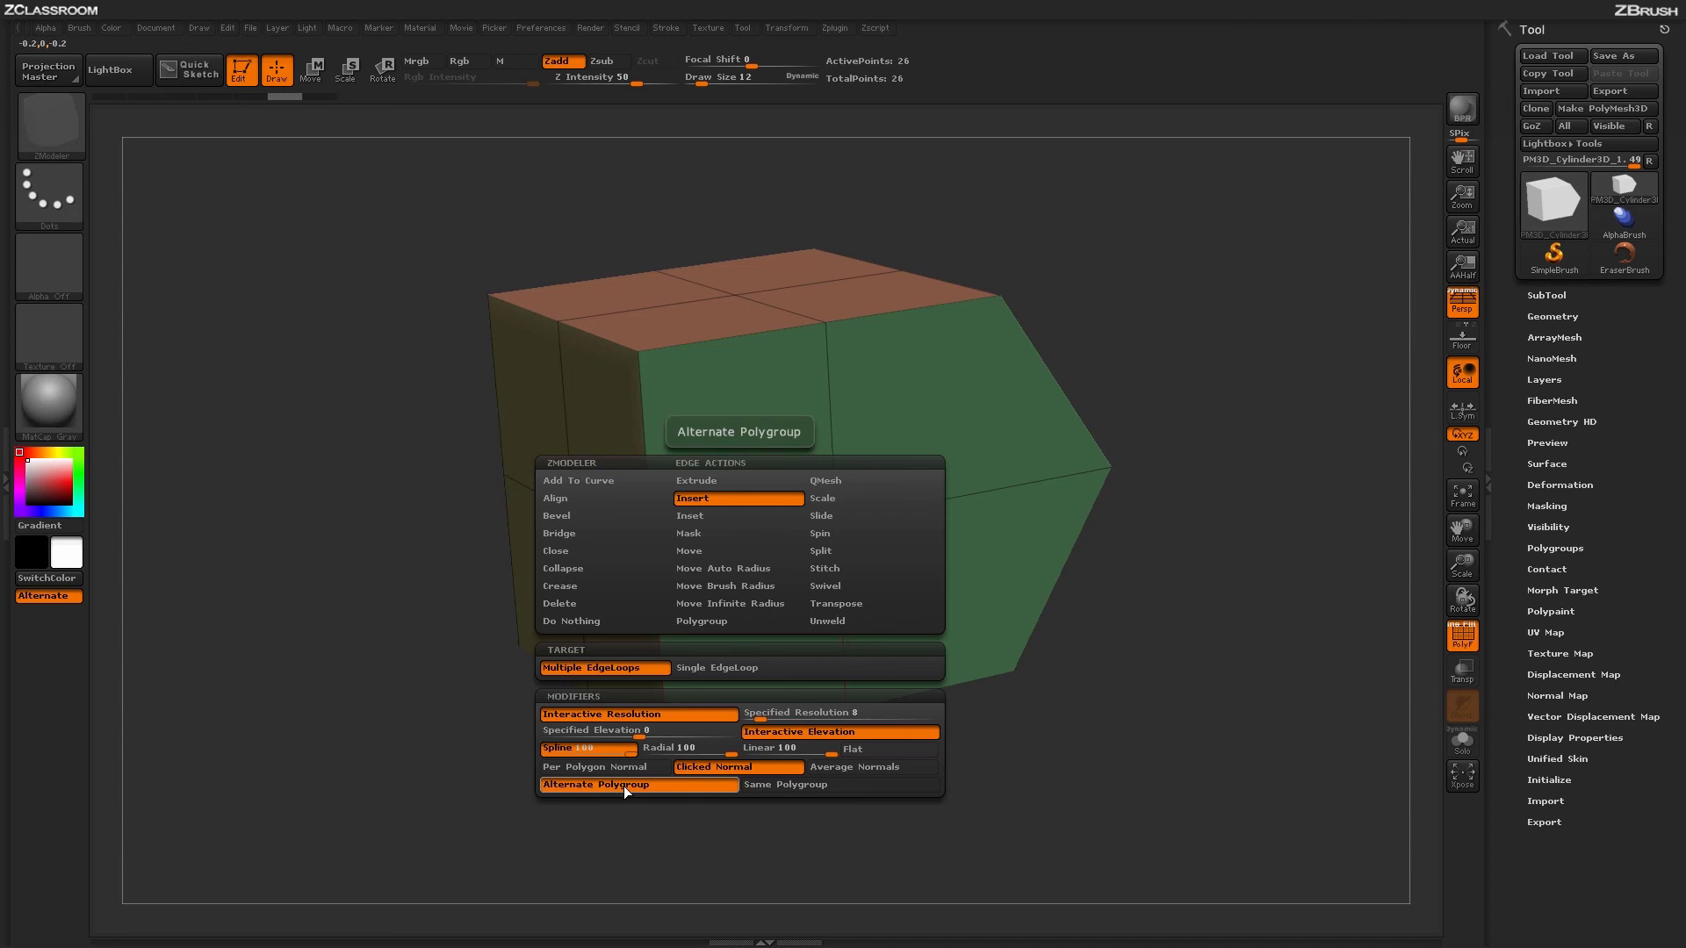
Insert alternating-polygroup loops across front and top, then trial and undo a Polygroup All extrusion
{"action": "left_click_drag", "start_coordinate": [734, 536], "coordinate": [685, 454]}
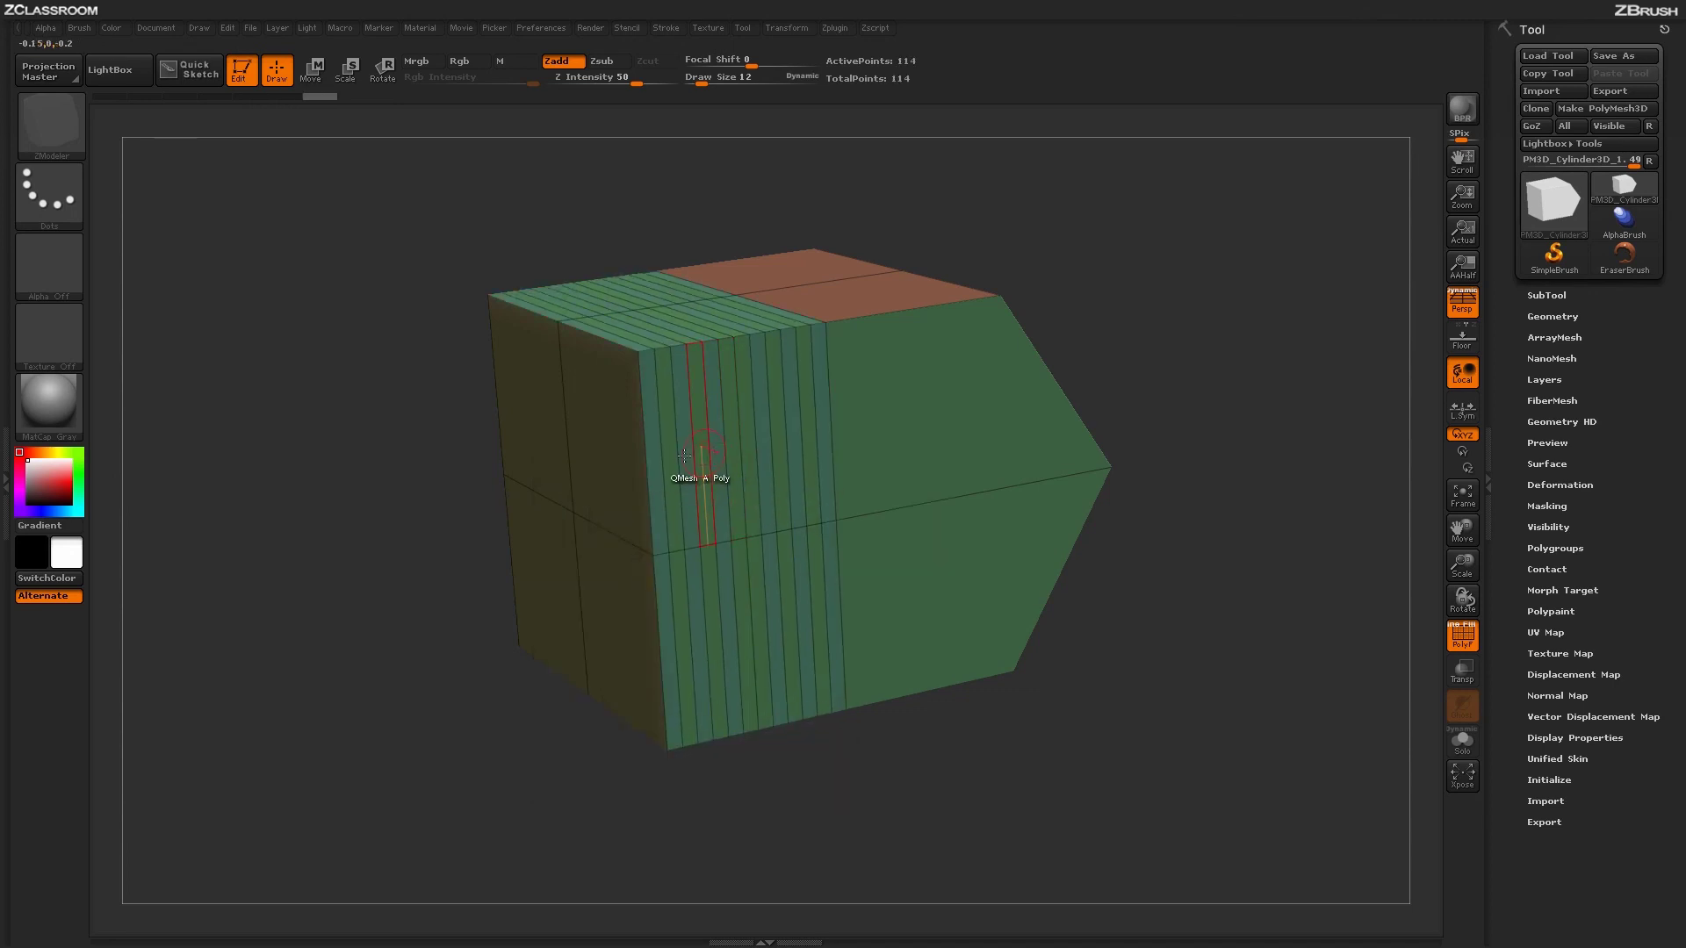
{"action": "key", "text": "space"}
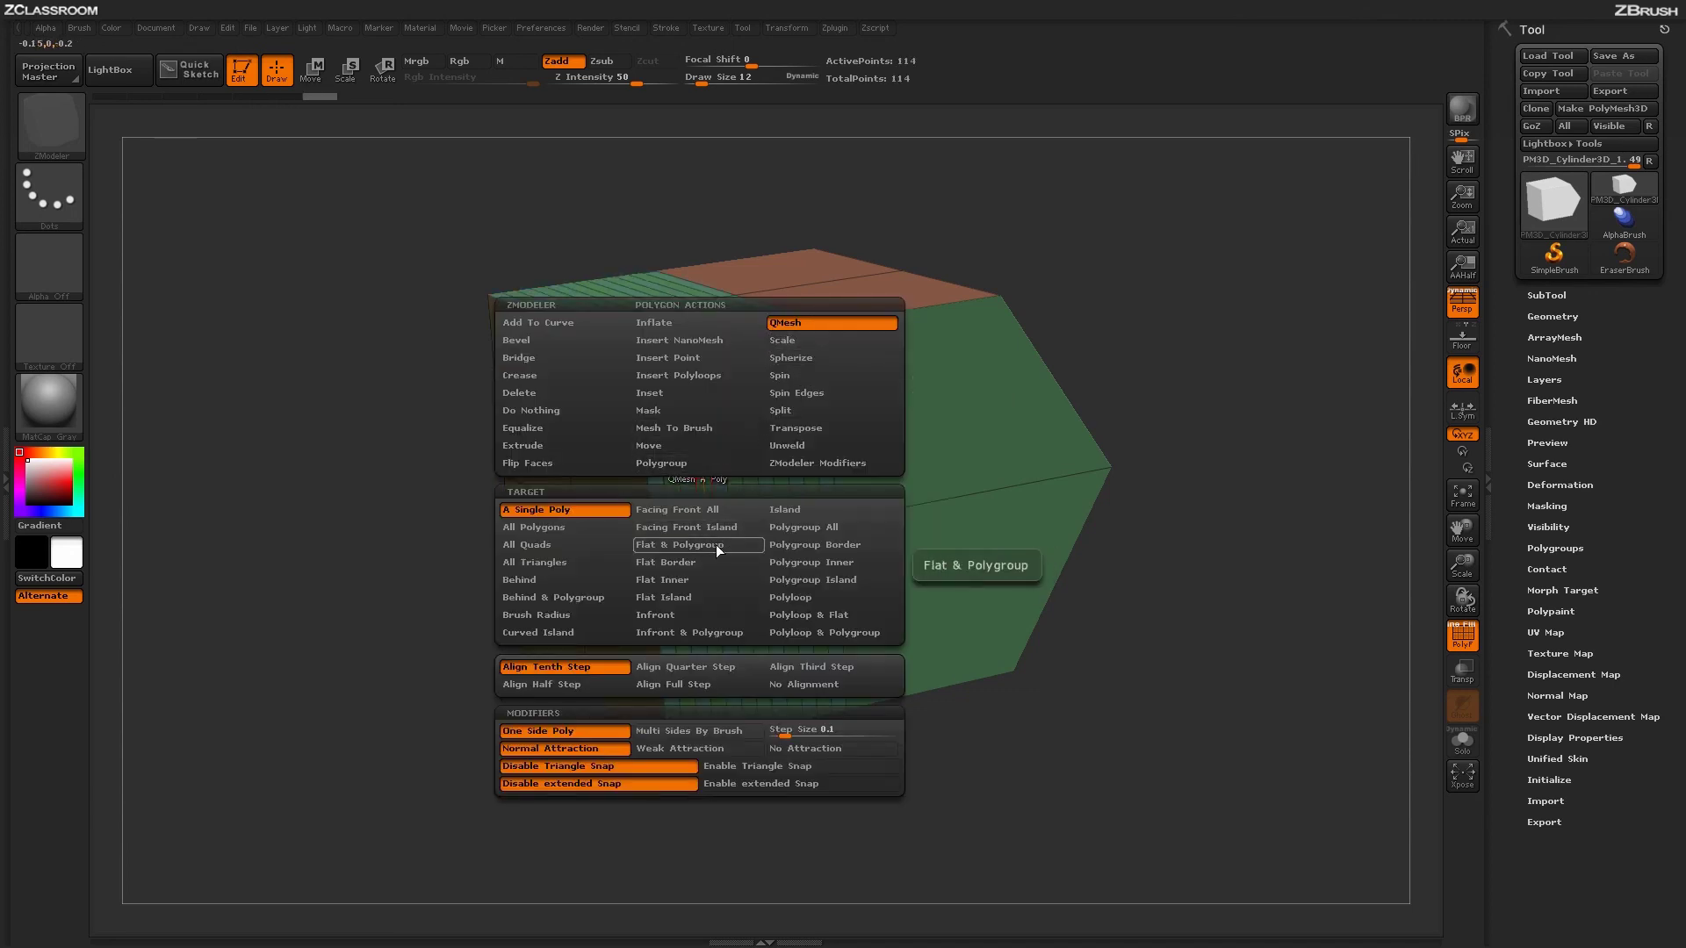
{"action": "left_click", "coordinate": [802, 530]}
{"action": "left_click_drag", "start_coordinate": [790, 527], "coordinate": [791, 519]}
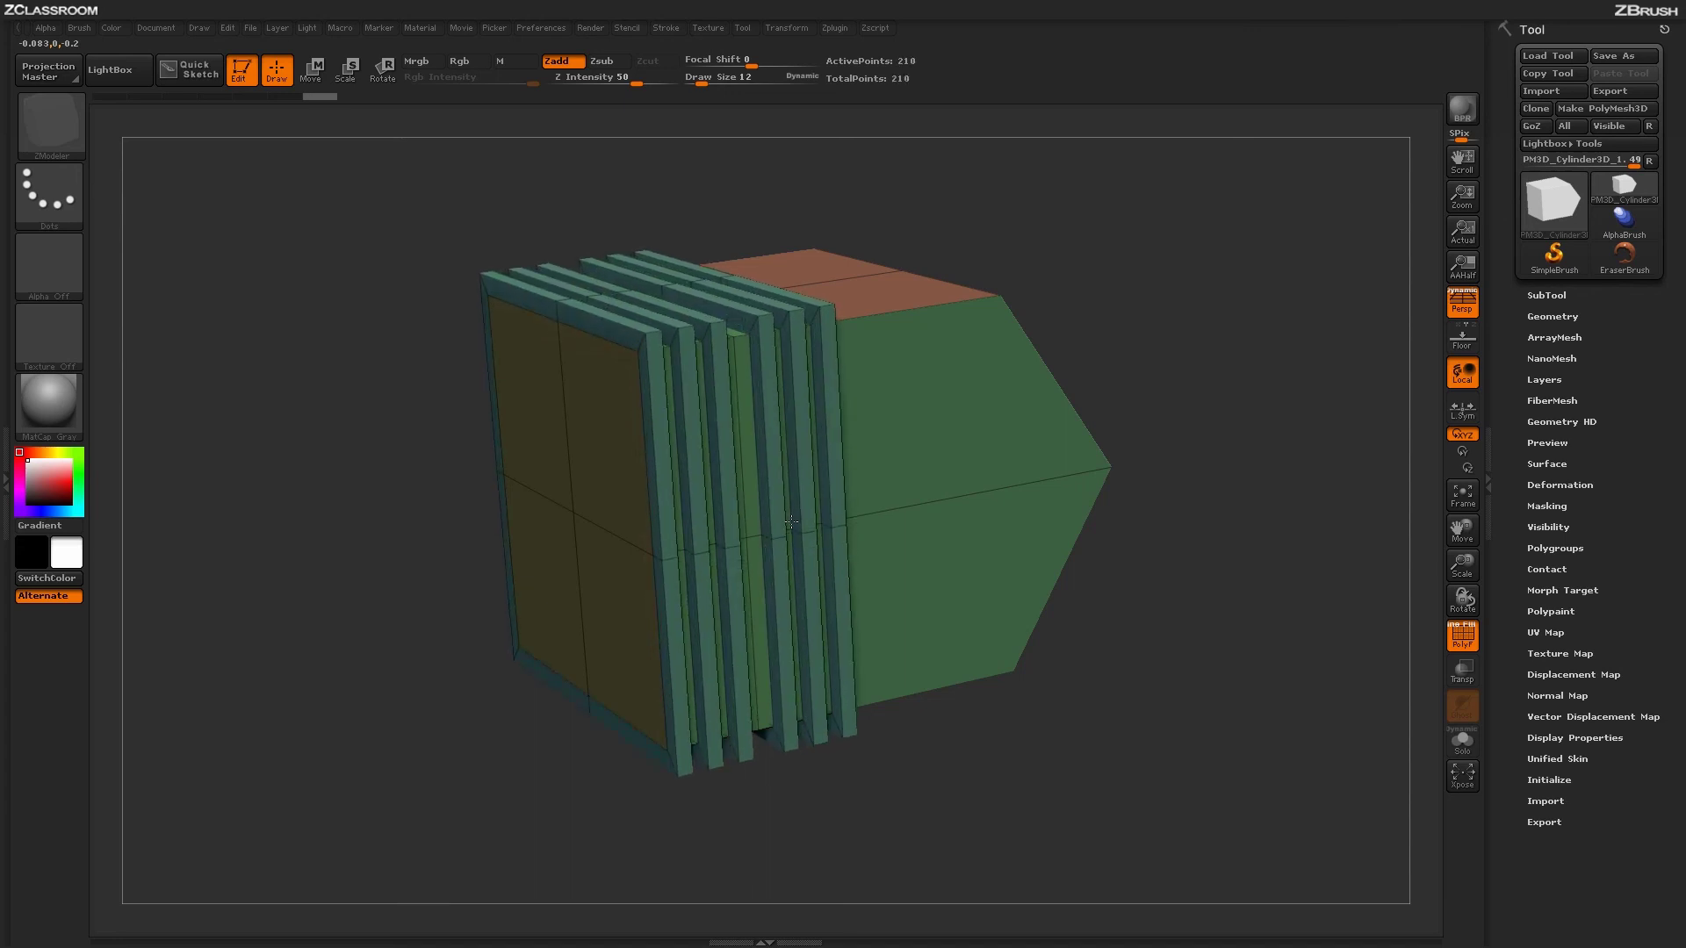
{"action": "key", "text": "ctrl+z"}
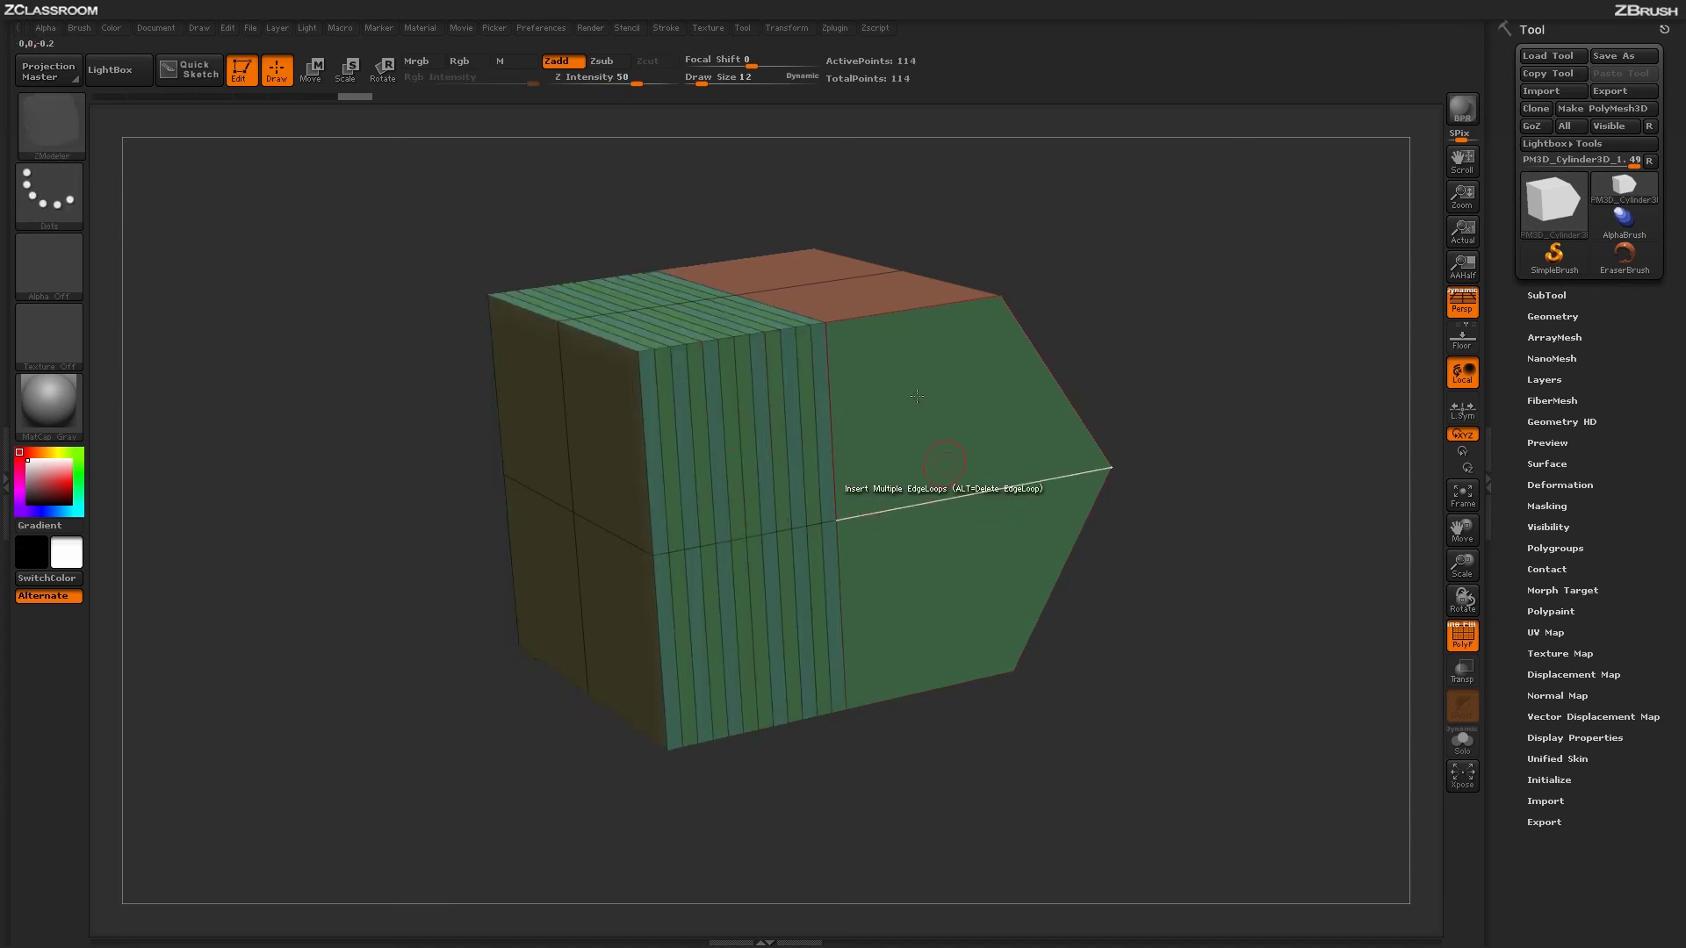